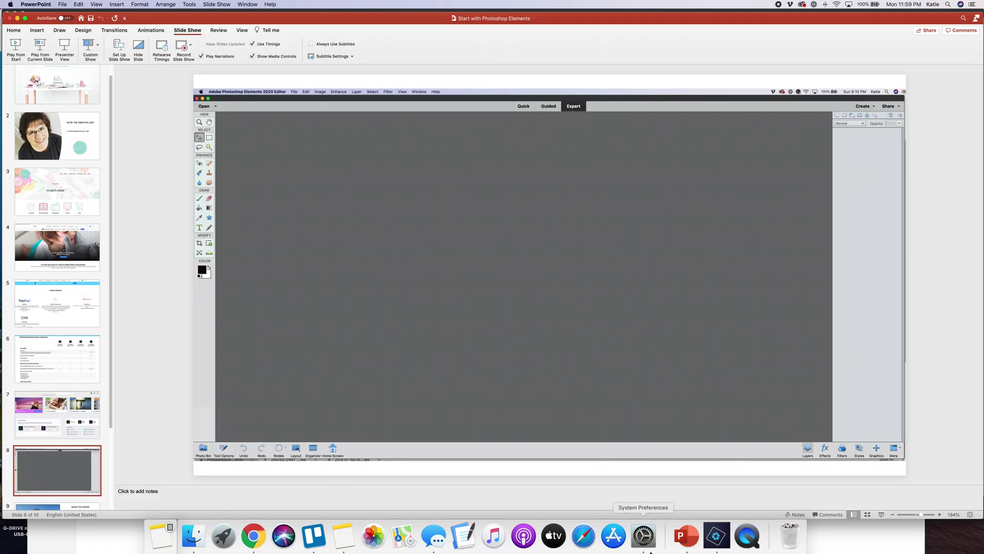
Switch from the PowerPoint deck to the Photoshop Elements 2020 Editor
left_click(717, 536)
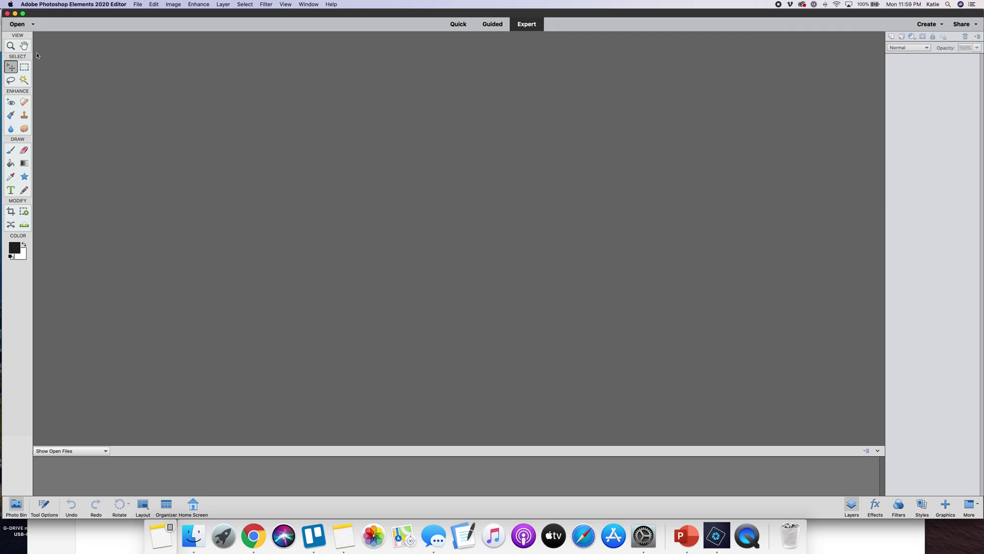
Select the Horizontal Type tool, set to Proxima Nova Regular at 14 pt
left_click(10, 190)
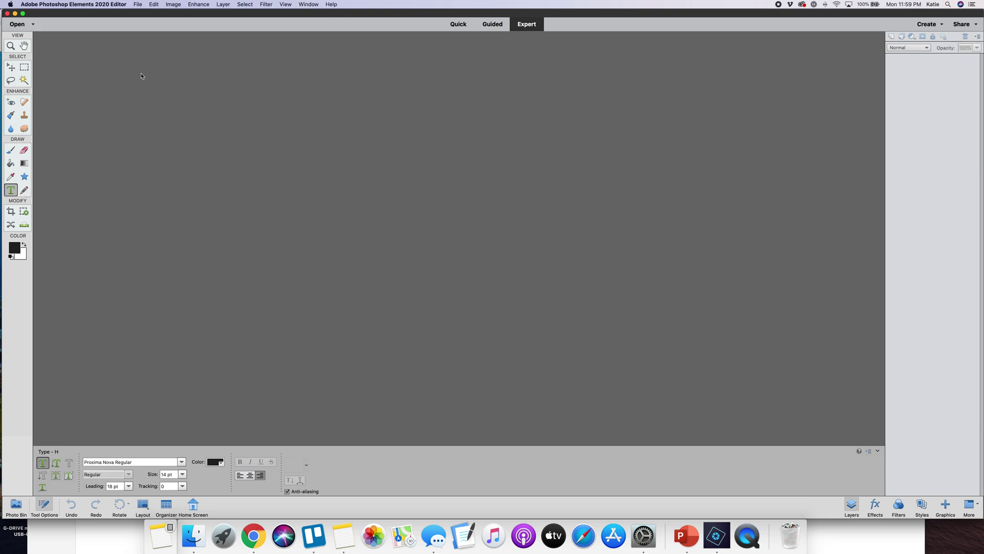
left_click(139, 7)
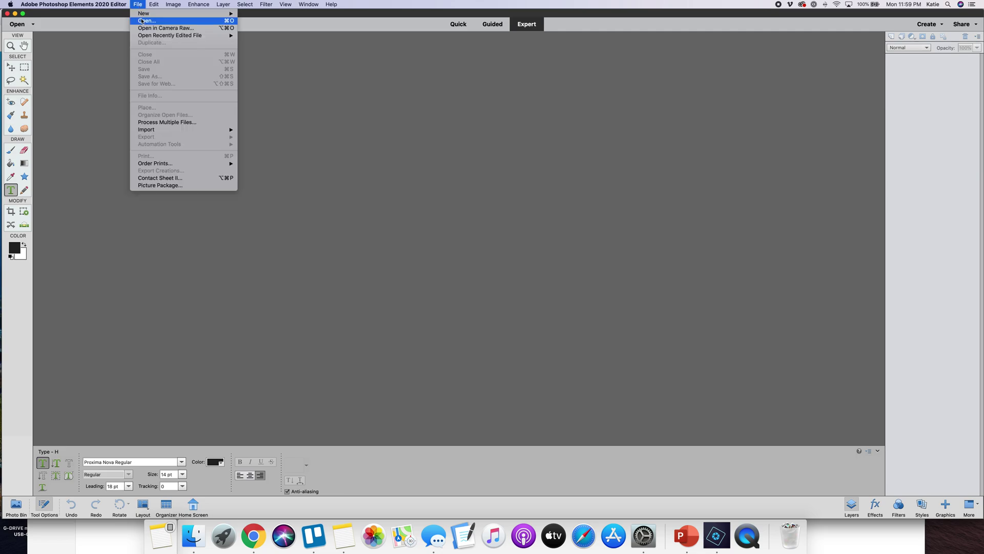
Create Untitled-1, a blank white page from the Scrapbooking preset: 12 x 12 in, 300 ppi
mouse_move(142, 15)
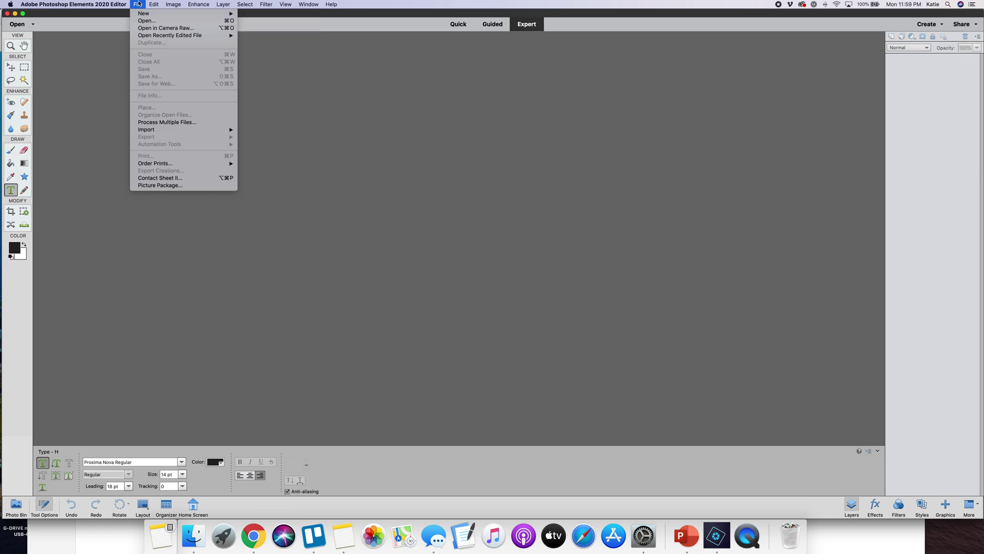
mouse_move(215, 14)
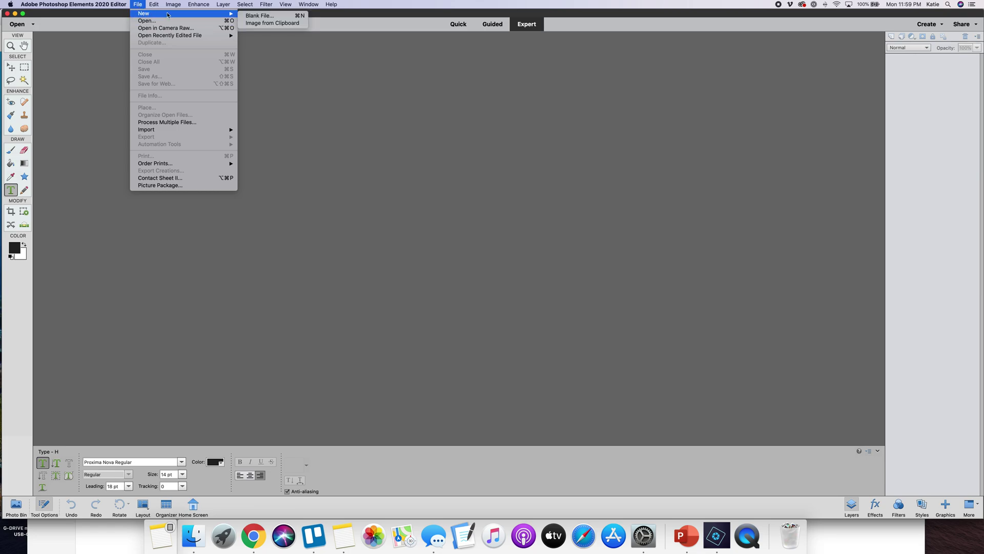
left_click(257, 15)
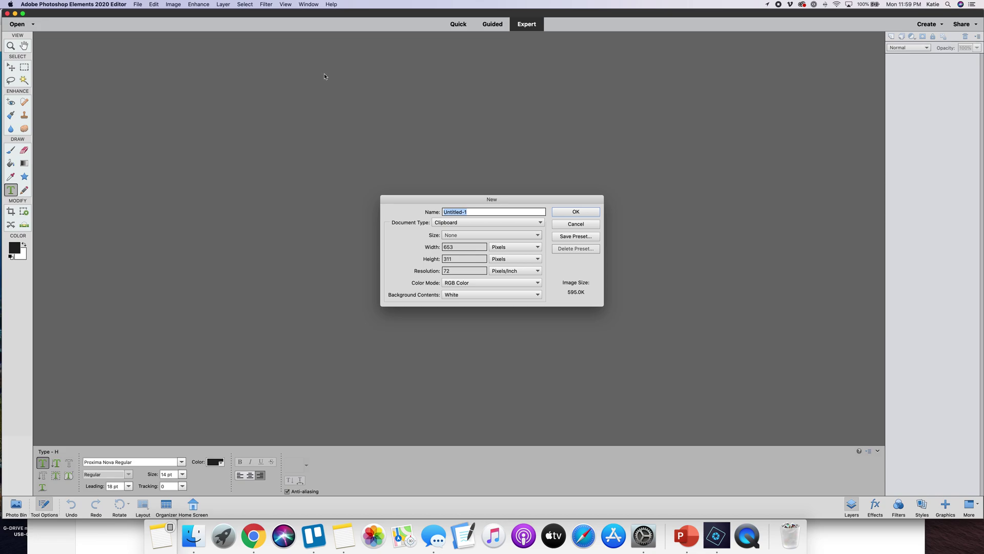
left_click(540, 223)
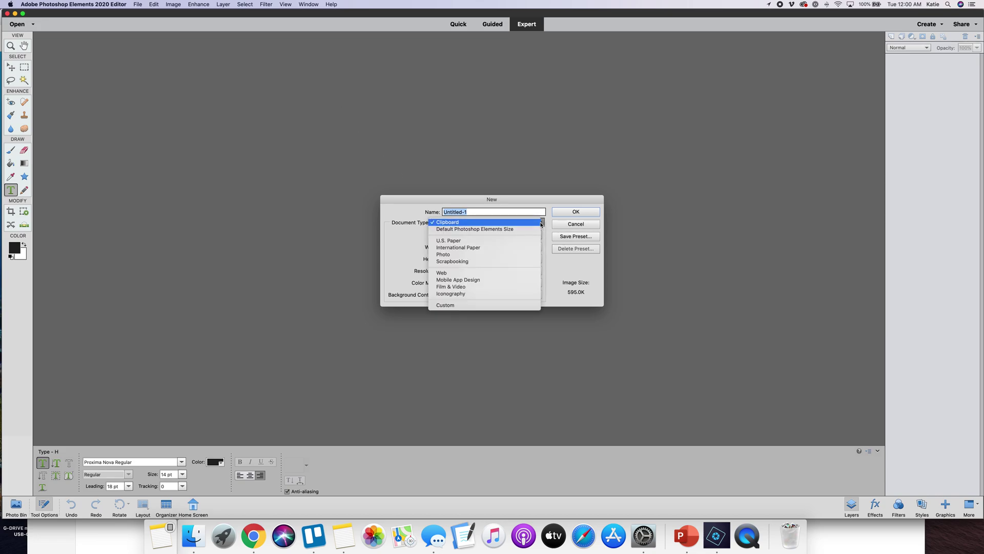
left_click(496, 264)
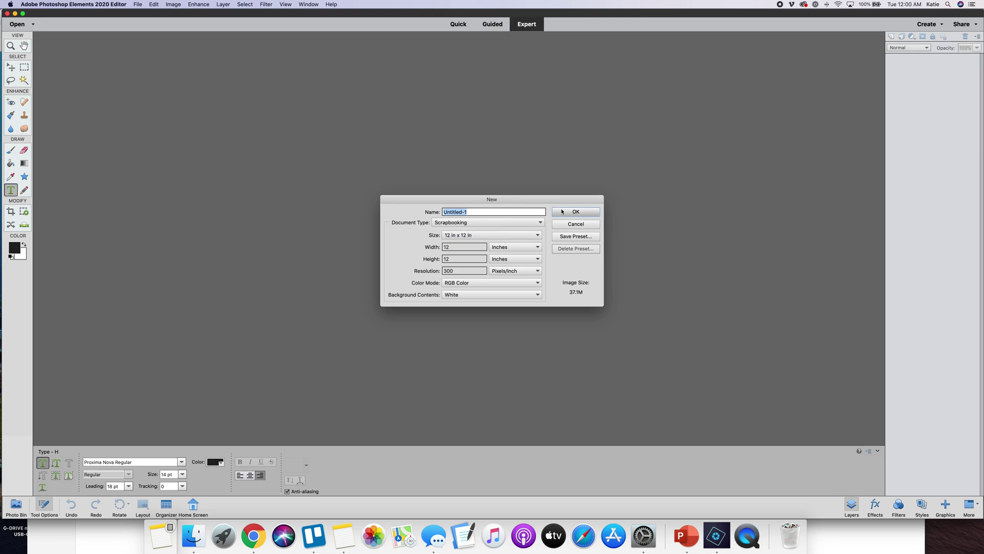
left_click(561, 210)
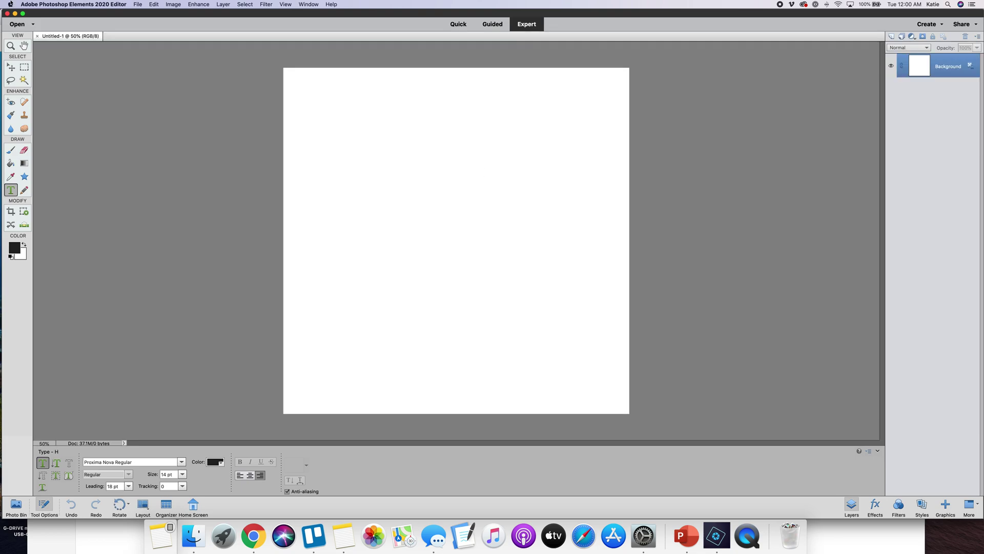
Save the page as '2019 10 Cleveland' in TIFF format, reaching the LZW compression options
left_click(138, 5)
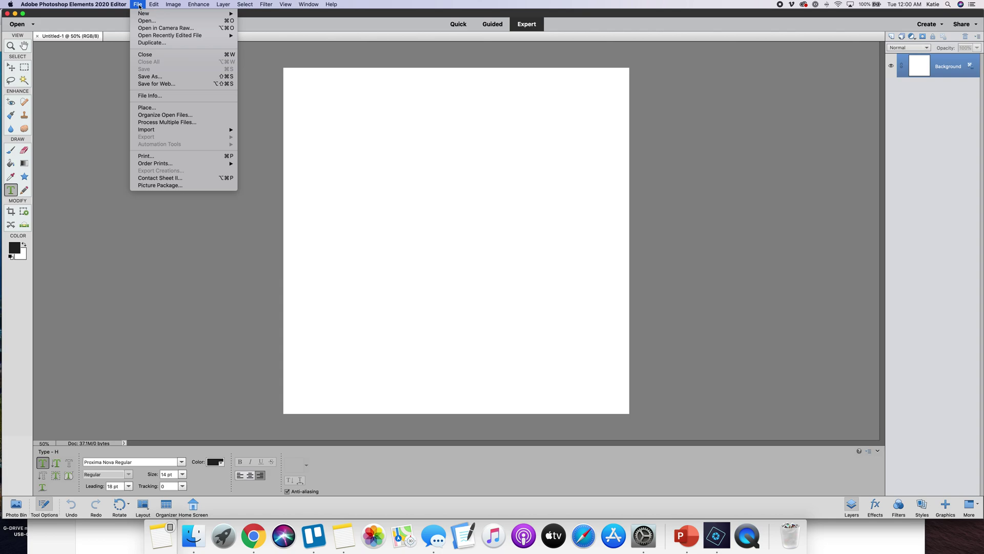
left_click(143, 77)
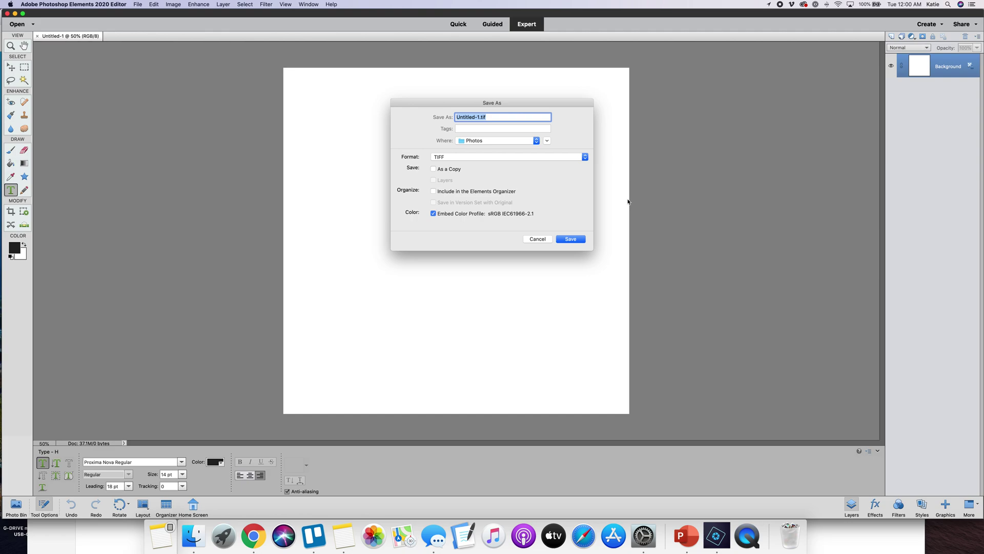
type("2019 10")
type("Cleveland")
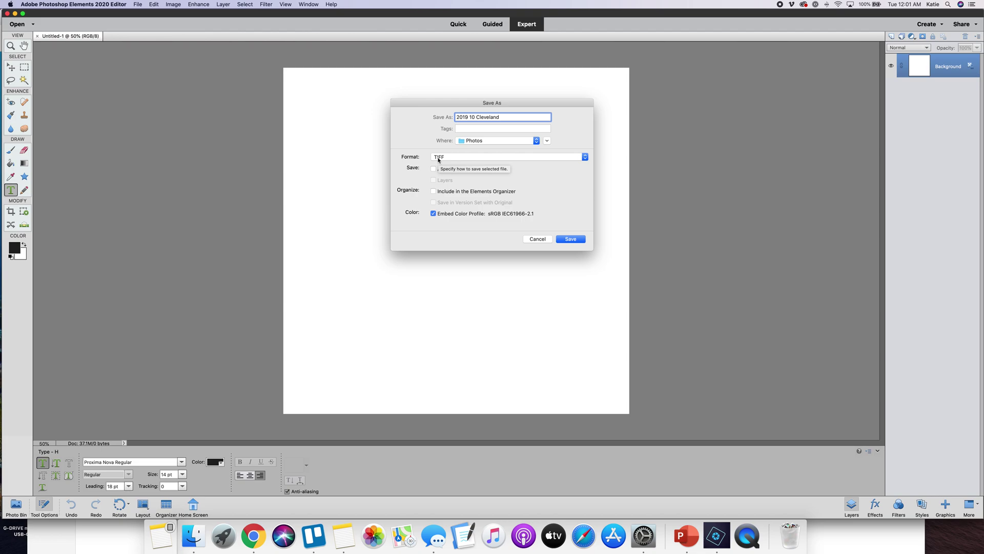
left_click(585, 156)
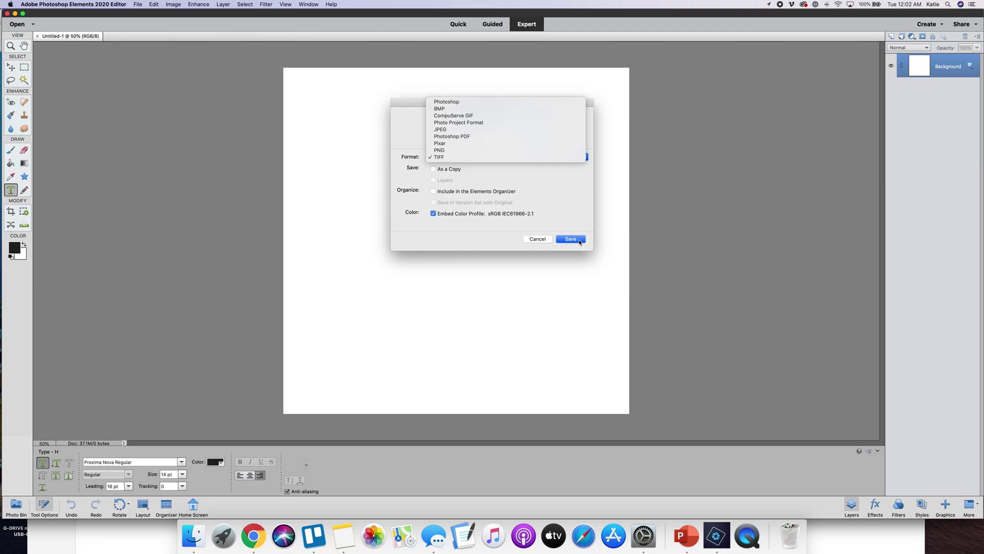
left_click(579, 240)
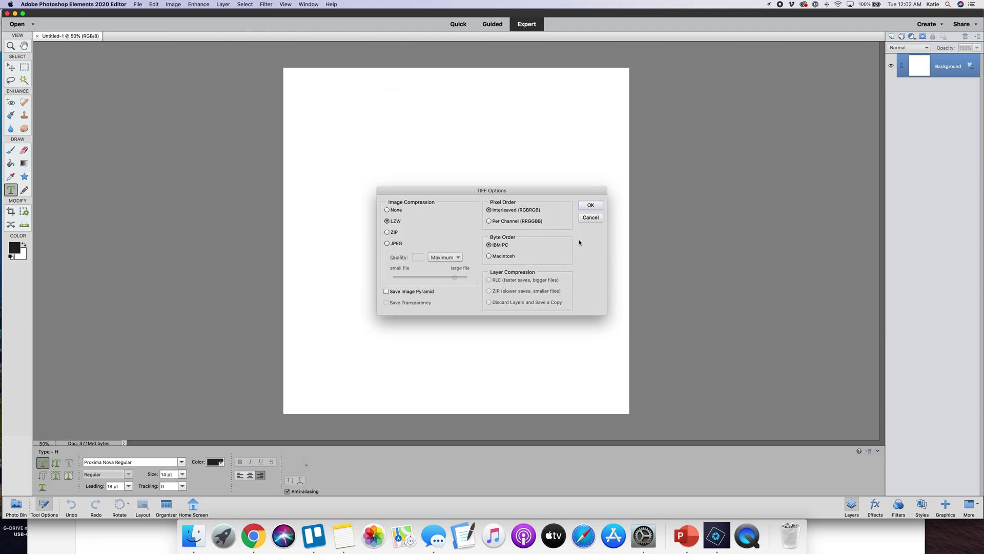
Accept LZW compression in TIFF Options to finish saving 2019 10 Cleveland.tif
left_click(591, 206)
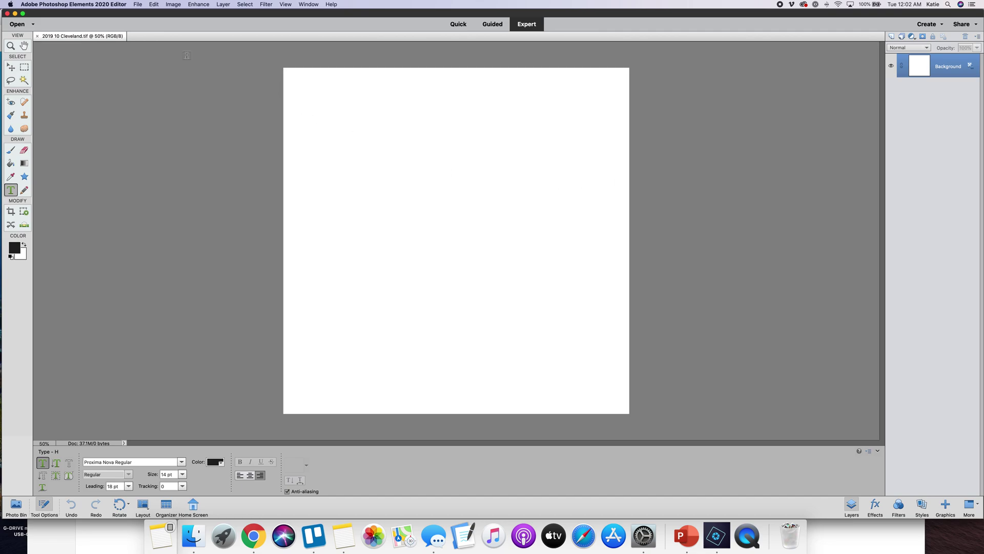
Open the photo Rock hall Alex.jpg
left_click(137, 5)
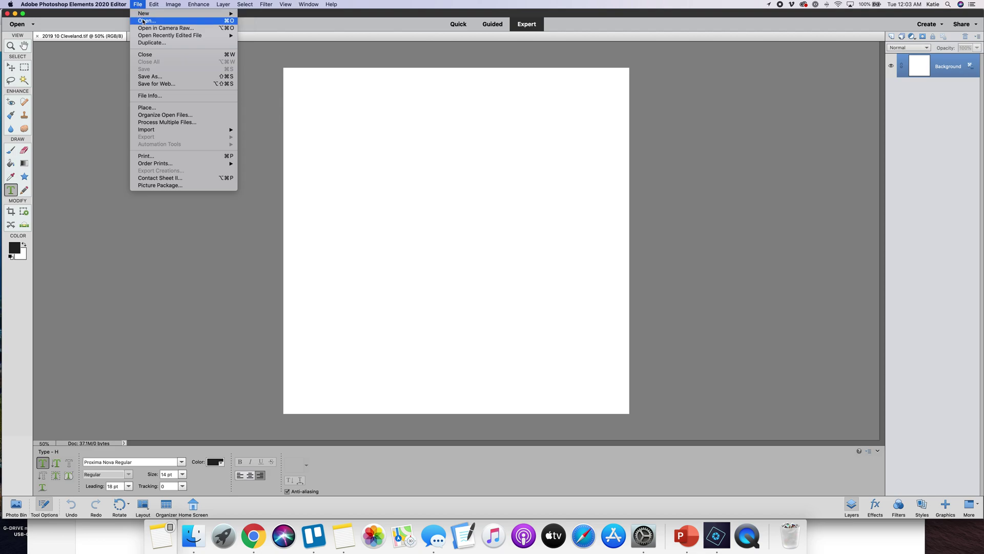
left_click(143, 21)
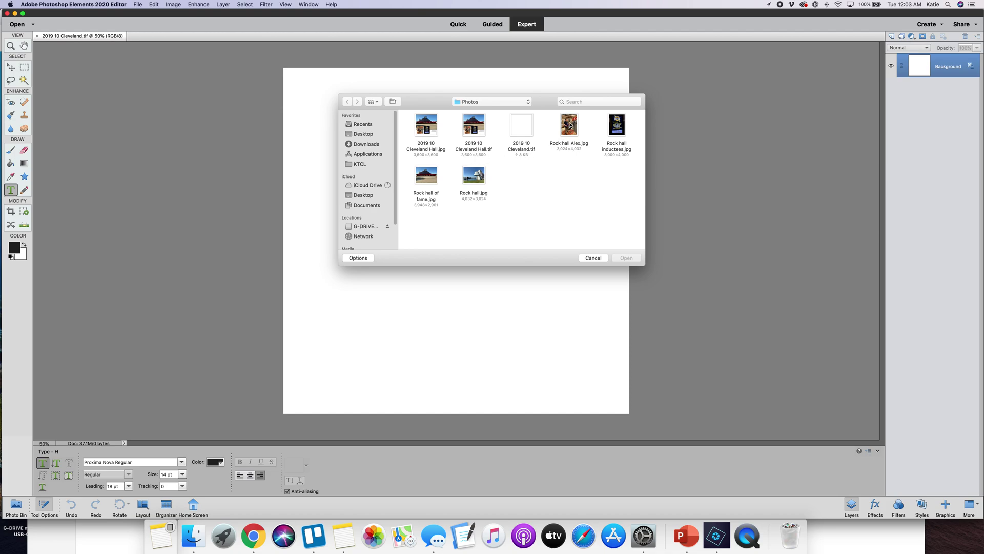
double_click(571, 123)
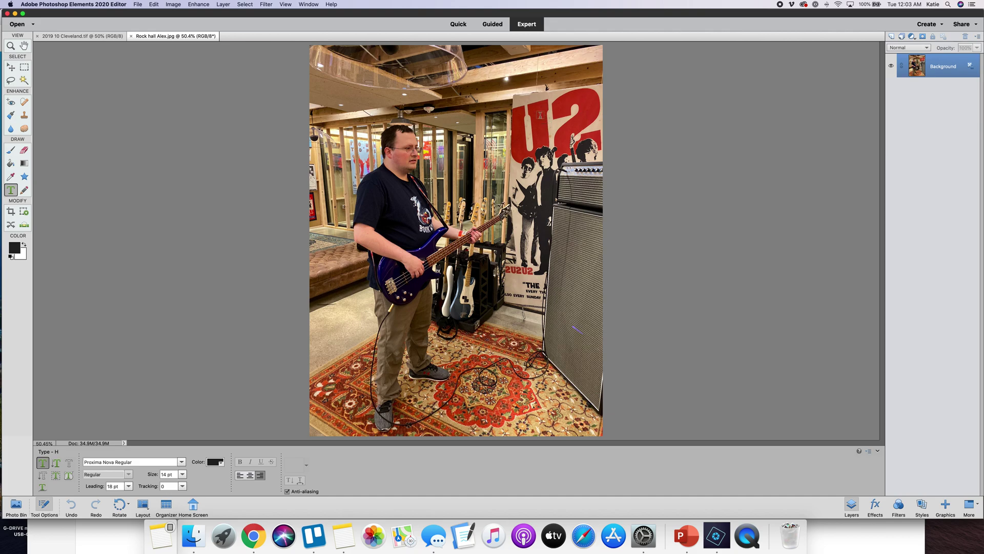
Select the Move tool and return to the 2019 10 Cleveland page via the Photo Bin
left_click(7, 65)
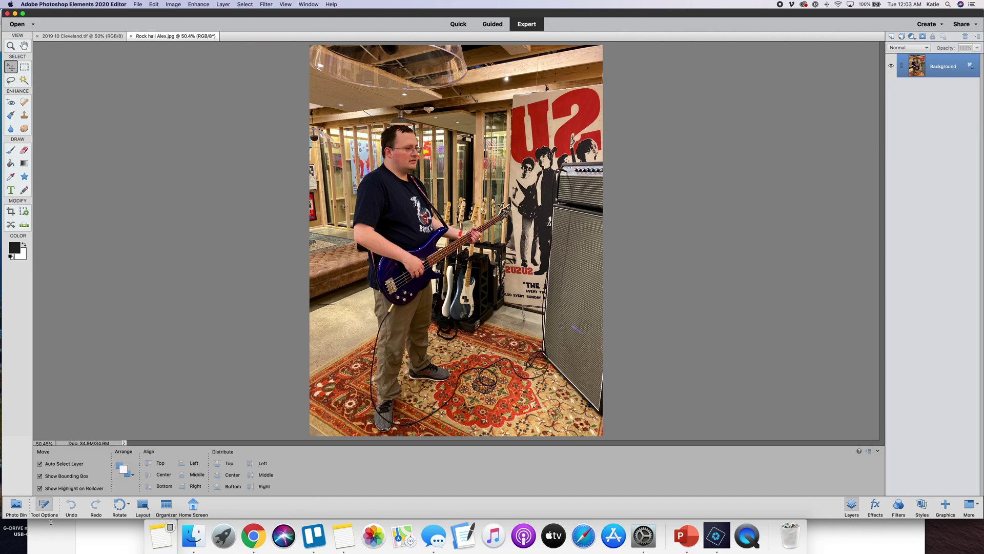
left_click(15, 505)
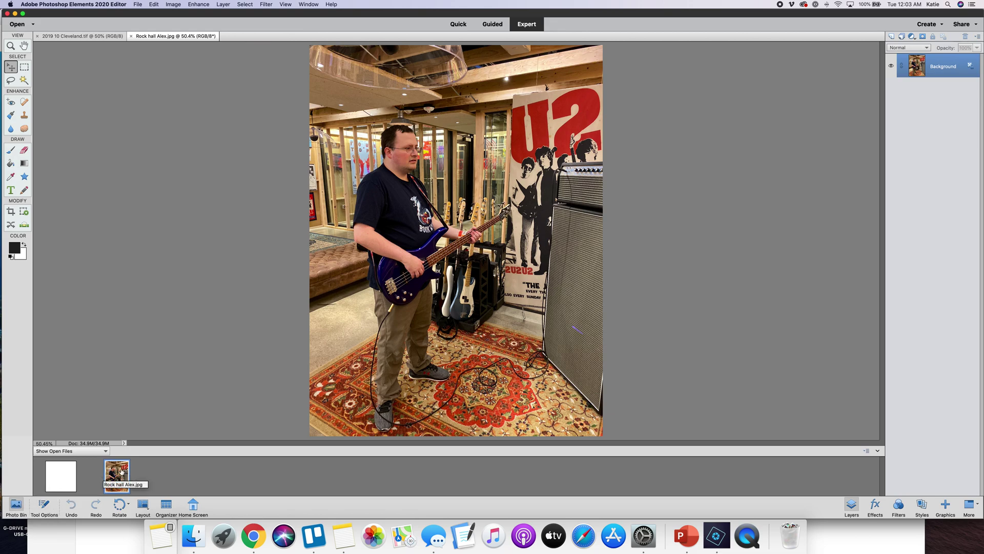
left_click(60, 473)
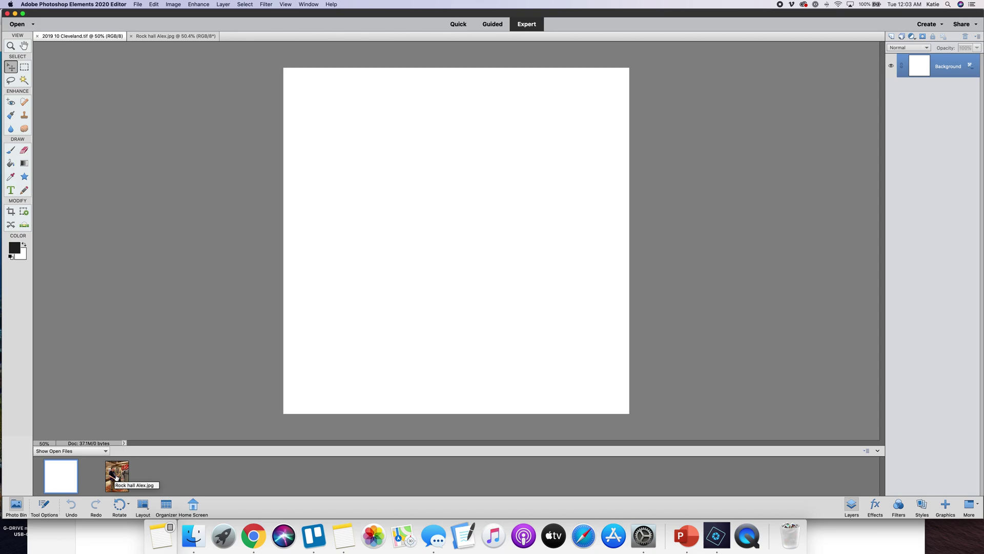
Place the guitarist photo on the page at 35.35%, lower left, then bring Finder forward
left_click_drag(117, 477, 434, 188)
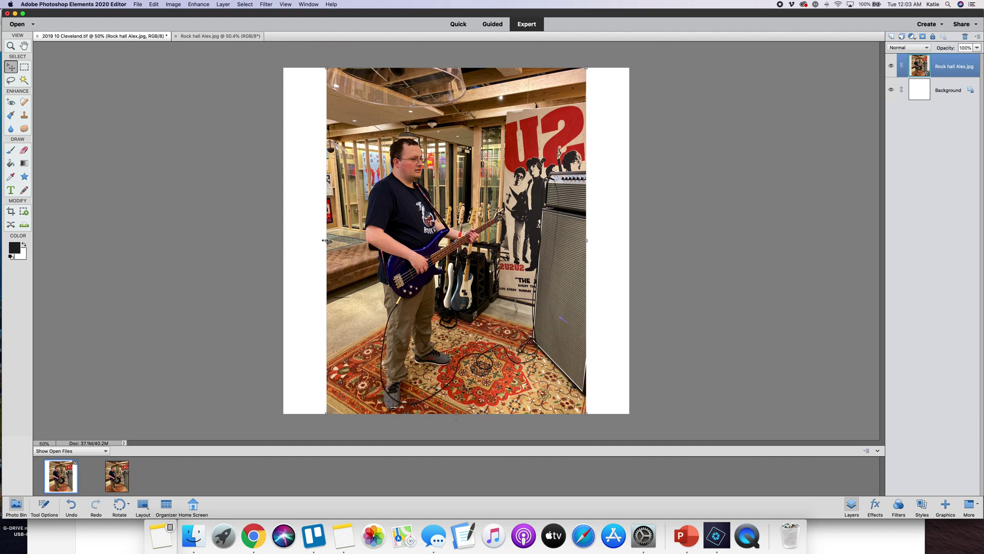
left_click_drag(325, 240, 460, 240)
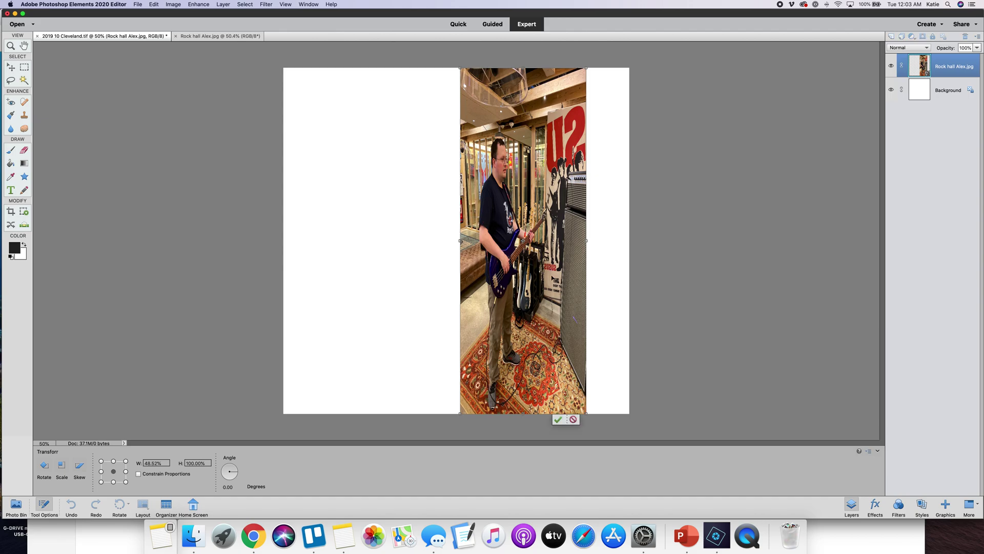
left_click(573, 419)
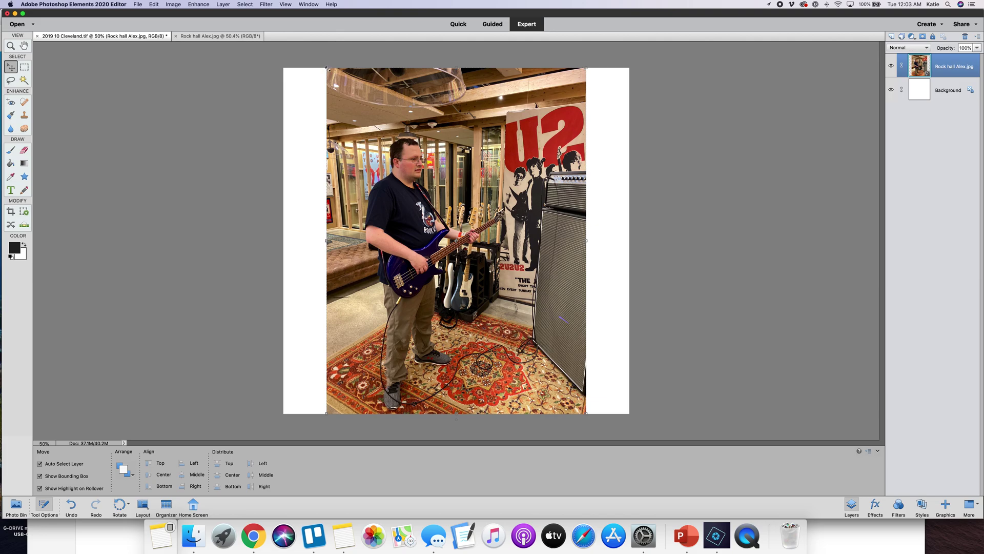
left_click_drag(325, 67, 484, 324)
left_click_drag(554, 336, 360, 315)
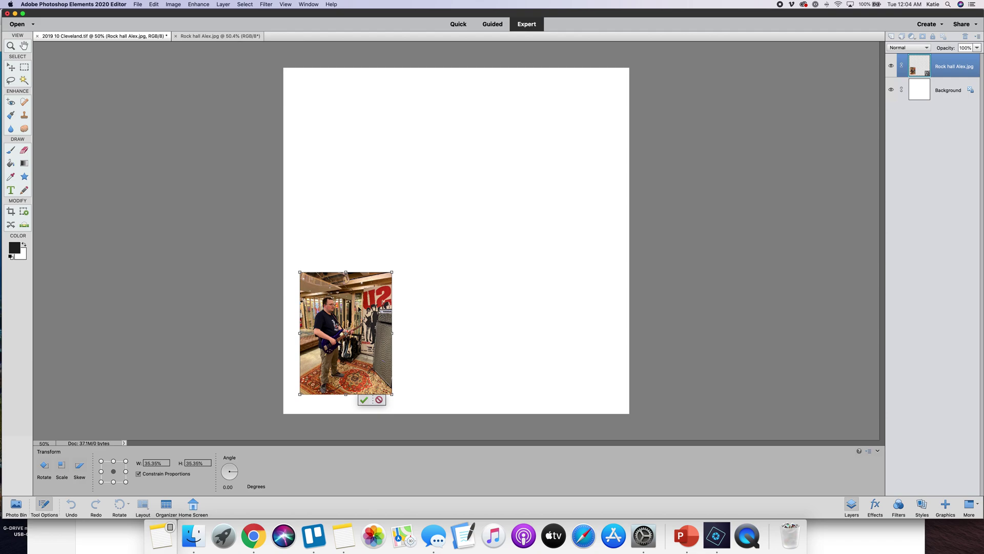
left_click(364, 399)
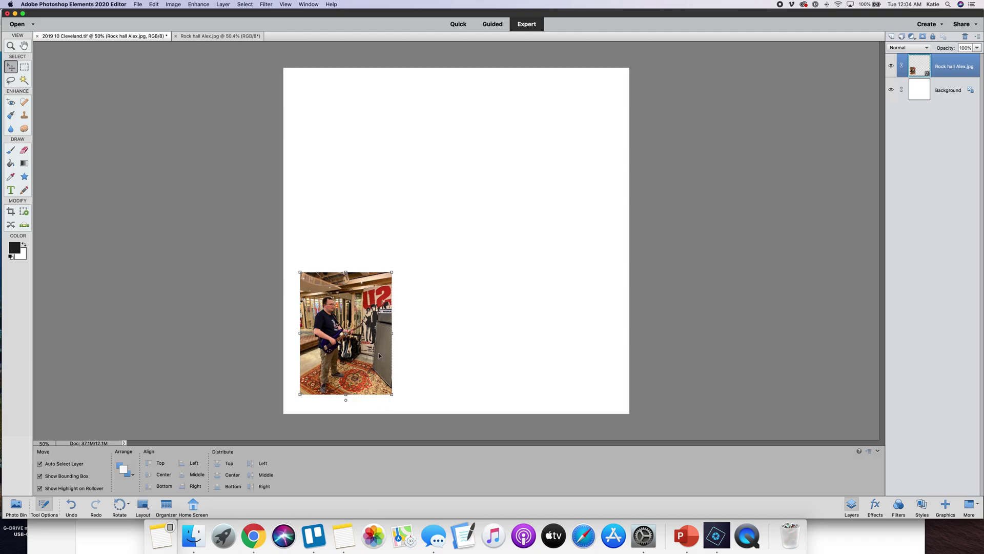
left_click(191, 544)
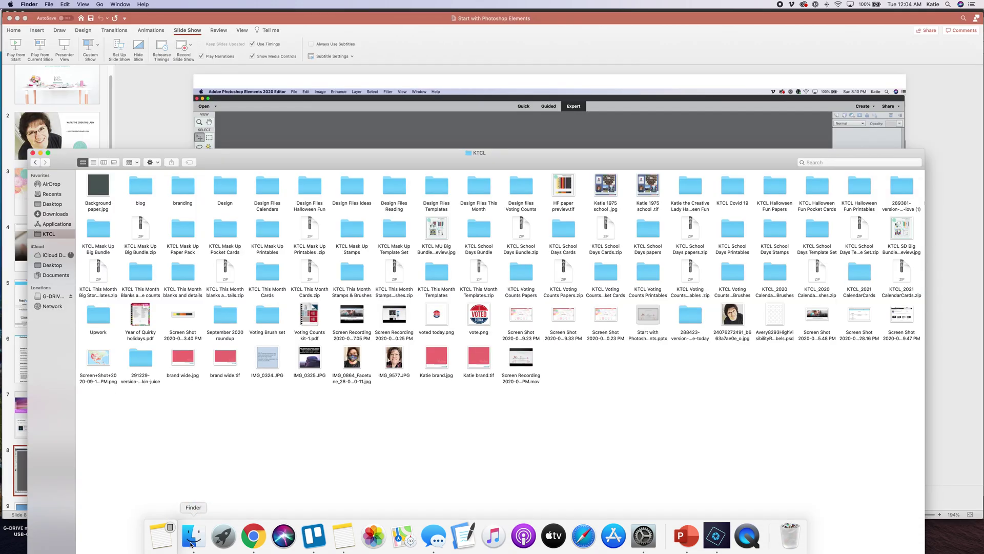
Open Desktop > Photos in Finder and drag Rock hall inductees.jpg into Photoshop Elements
left_click(50, 204)
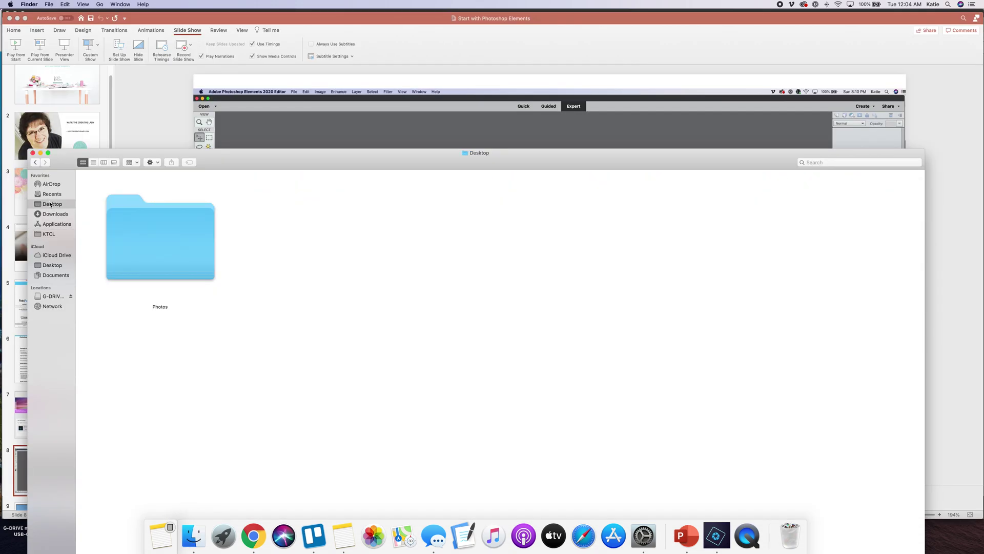
double_click(158, 237)
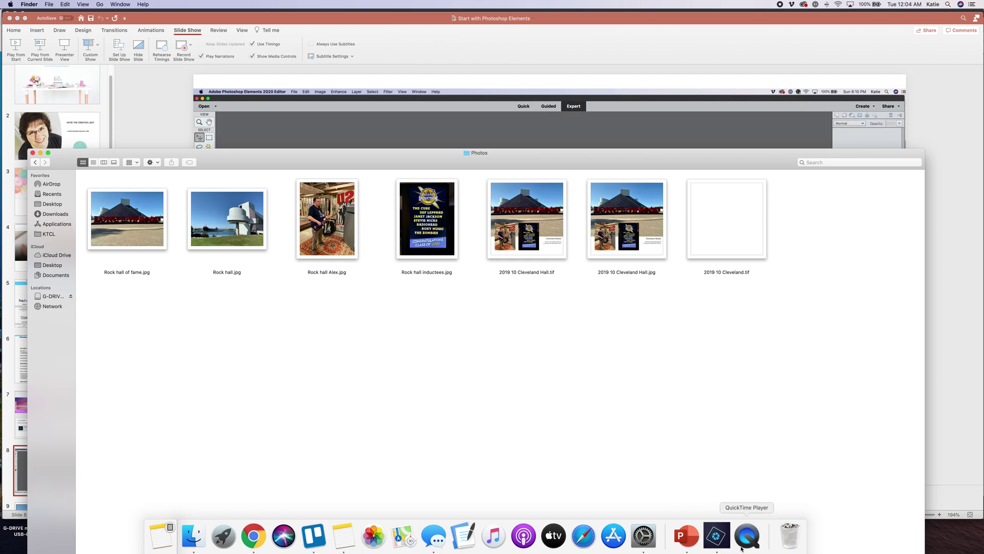
left_click(717, 538)
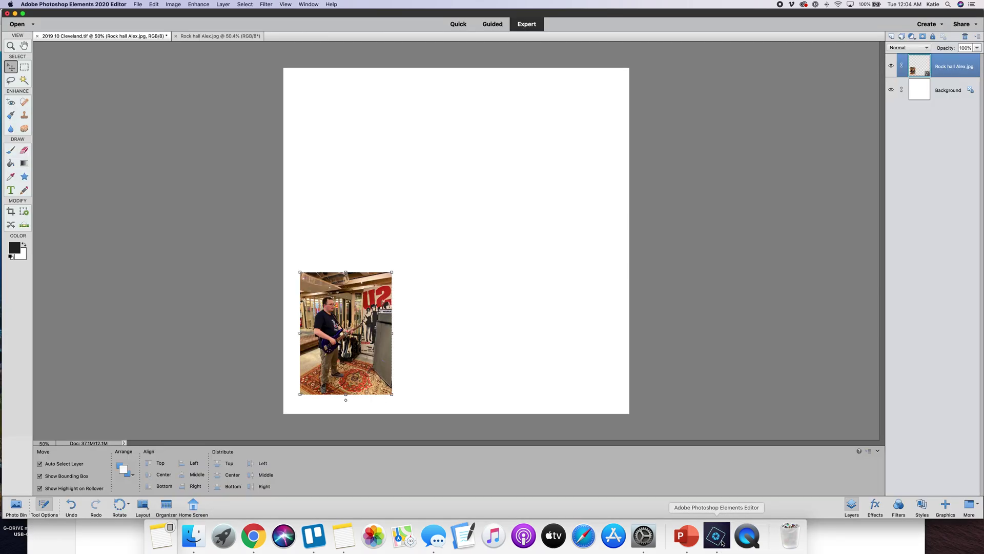
left_click(194, 535)
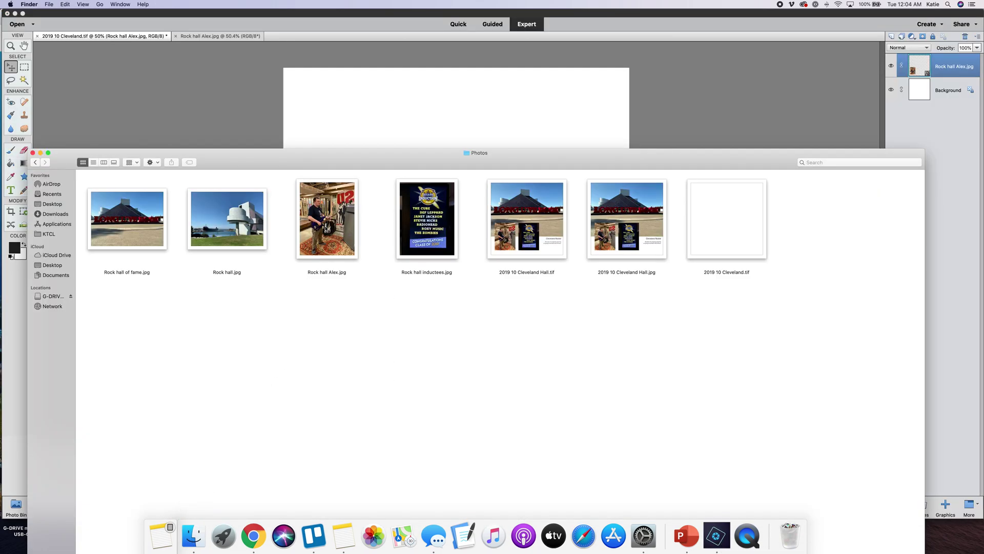
left_click_drag(422, 229, 483, 83)
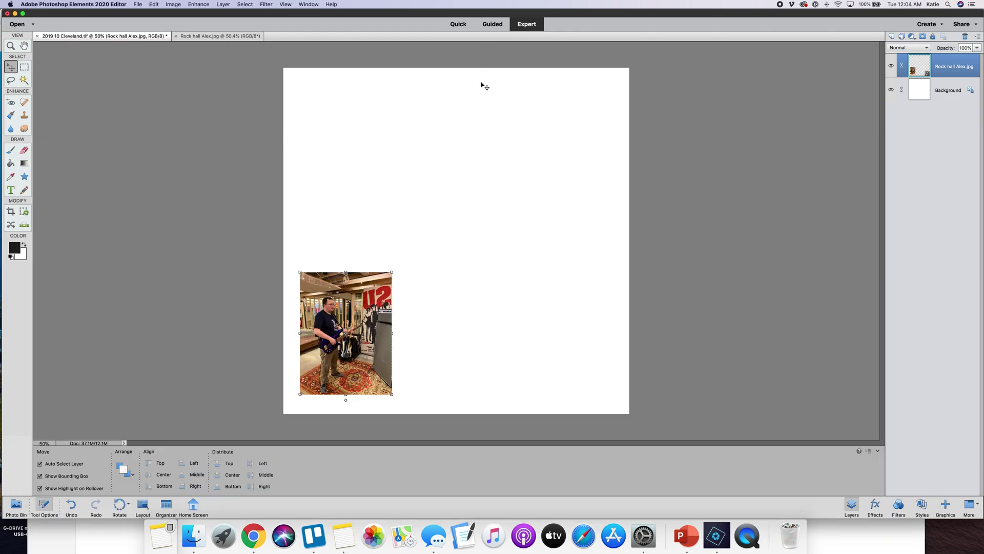
Drag the inductees photo from the Photo Bin onto the 2019 10 Cleveland canvas as a new layer
left_click(12, 505)
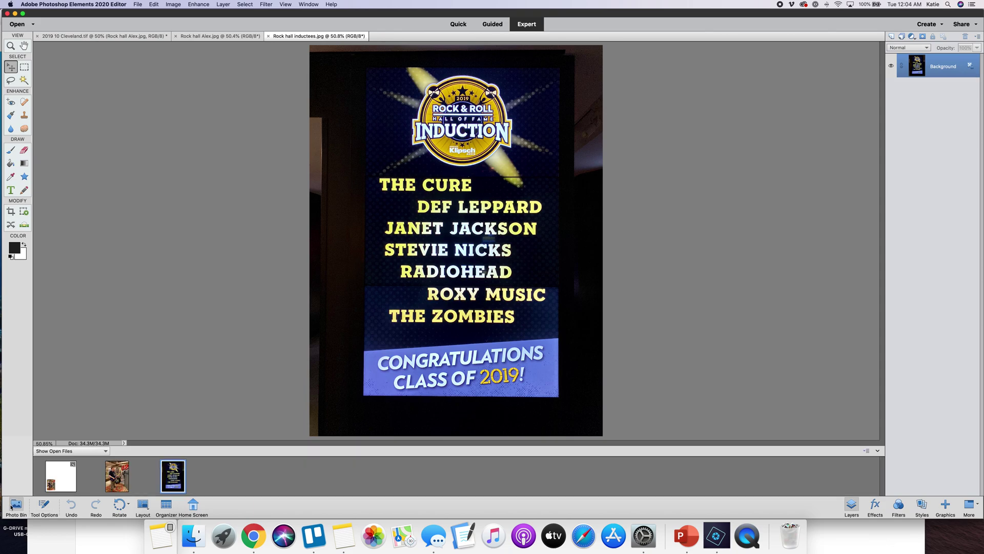
left_click(70, 476)
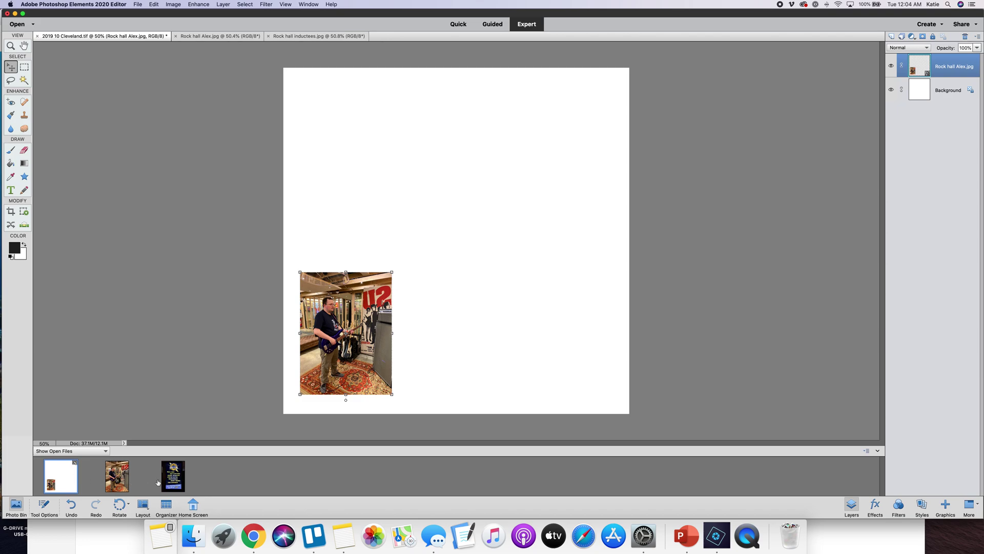
left_click_drag(170, 481, 396, 277)
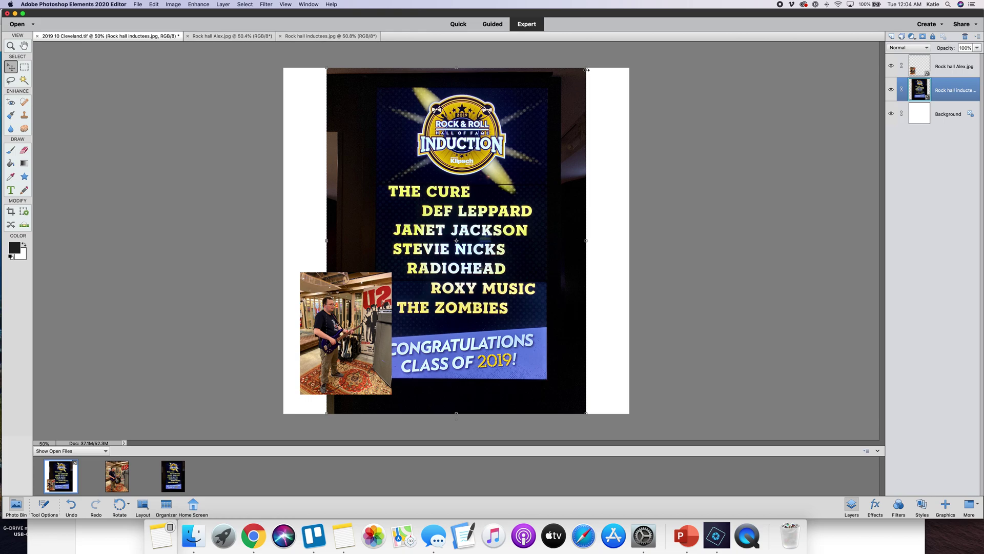
Scale the inductees layer to 35.67% and set it beside the guitarist photo near the bottom
left_click_drag(587, 66, 393, 239)
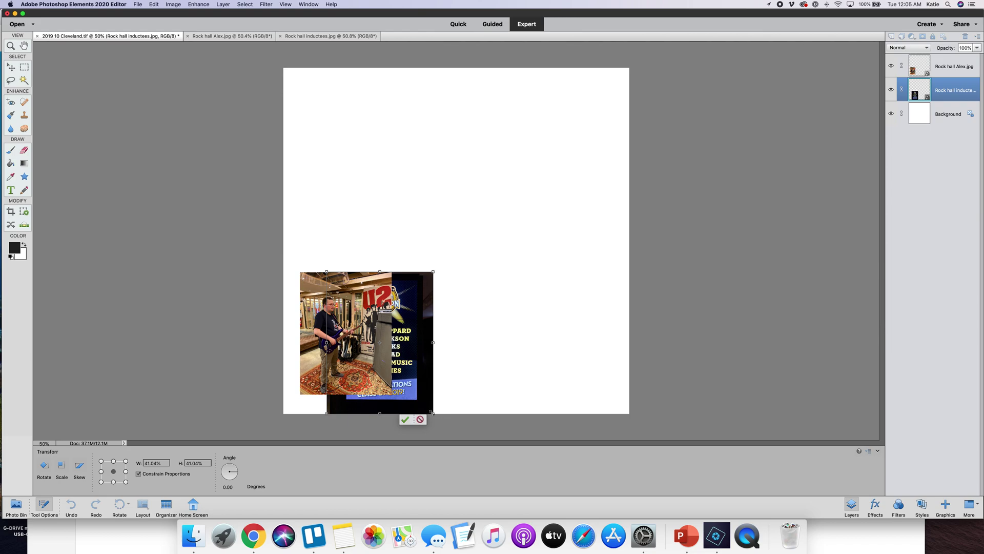
left_click_drag(432, 413, 419, 393)
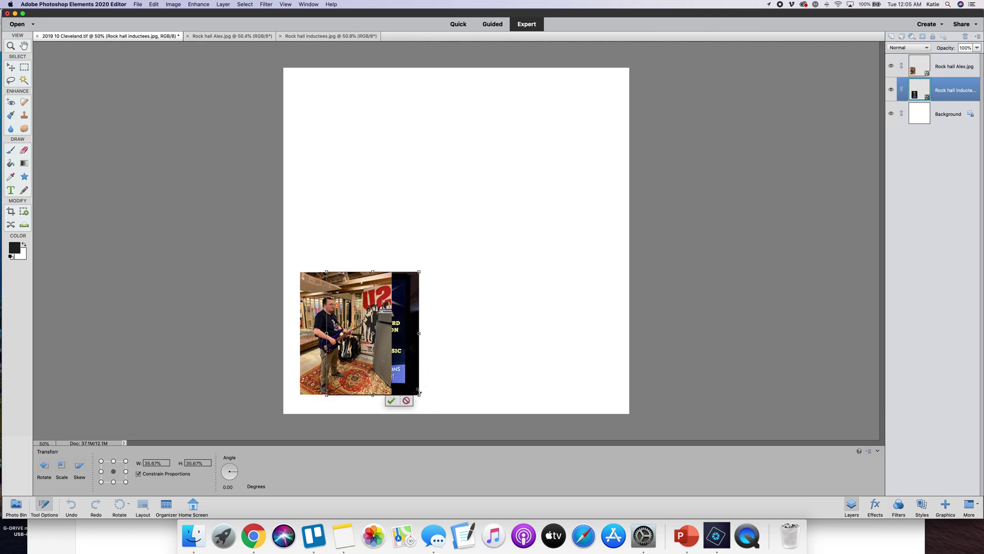
left_click(391, 400)
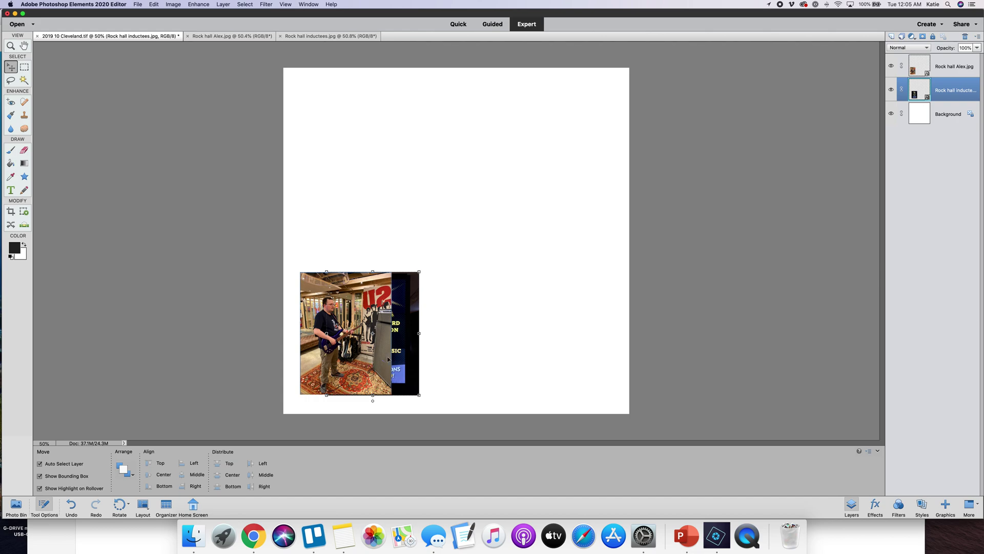
left_click_drag(402, 361, 476, 364)
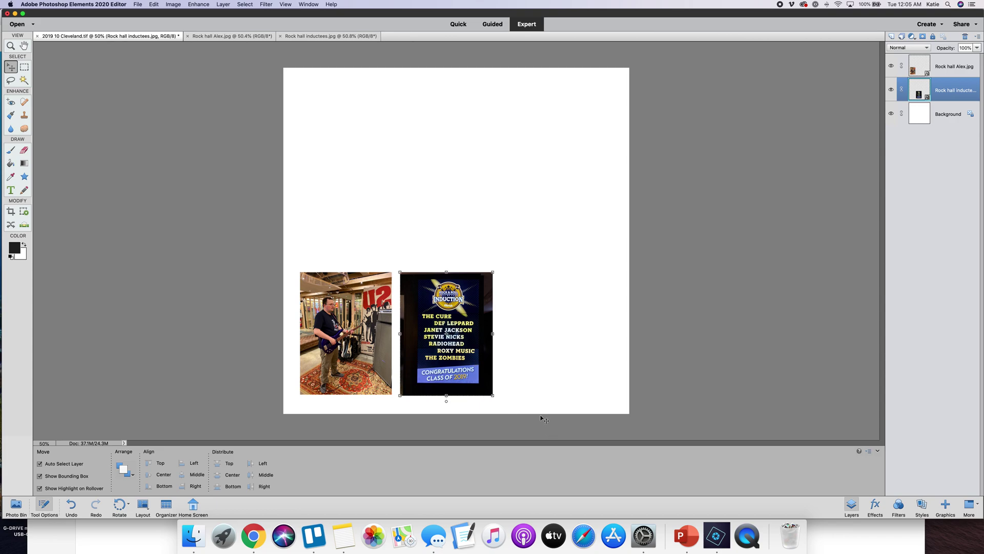
left_click(565, 332)
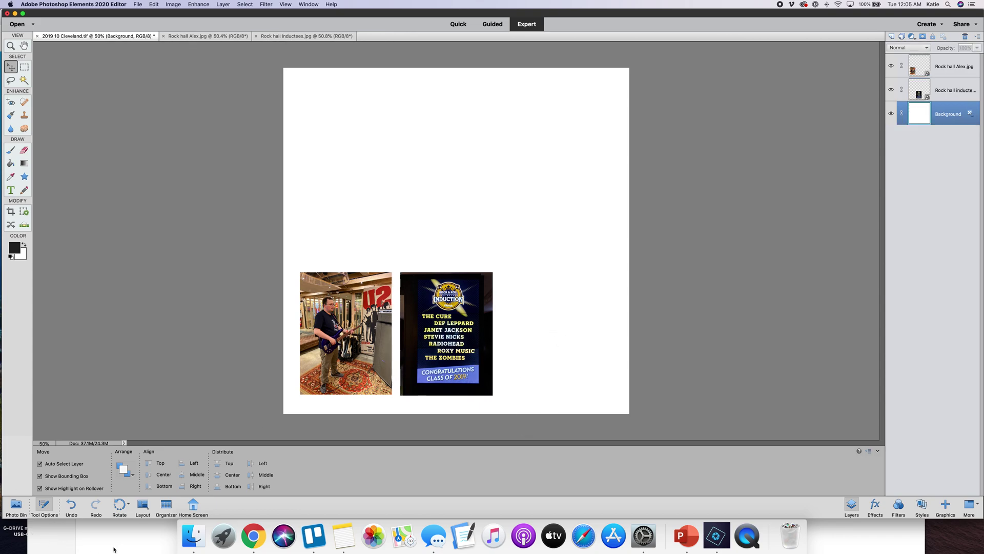
Open Rock hall of fame.jpg from Finder and drop it onto the Cleveland layout
left_click(194, 535)
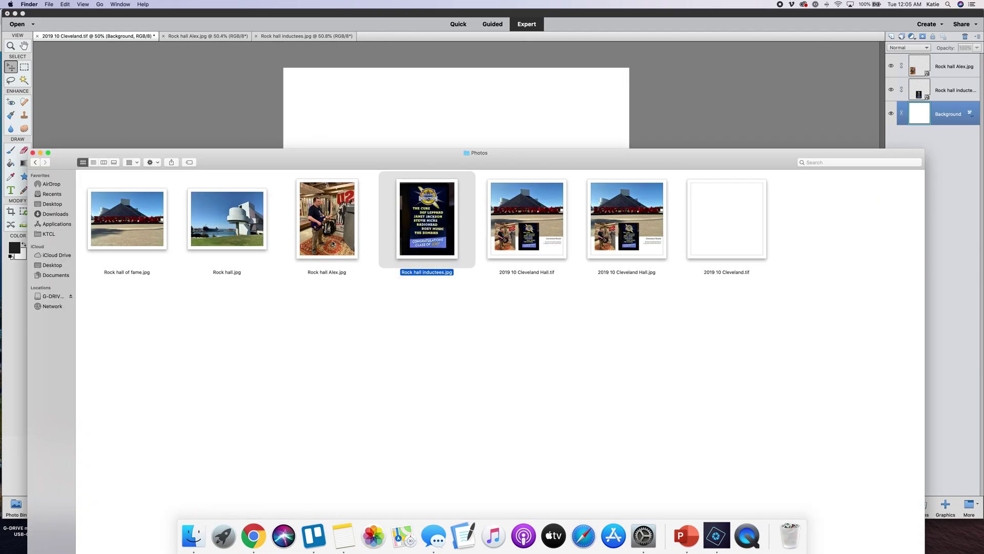
left_click_drag(127, 231, 396, 114)
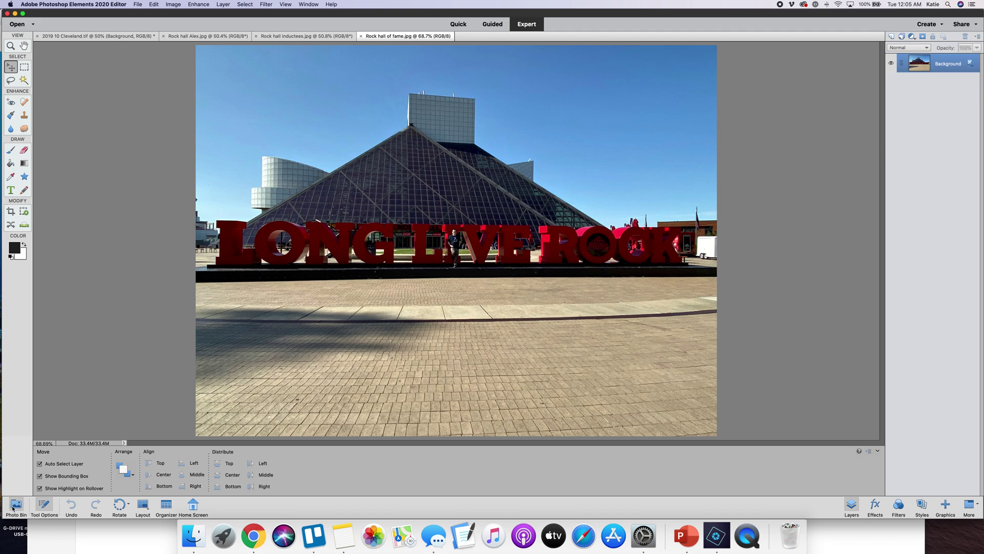
left_click(25, 507)
left_click(70, 482)
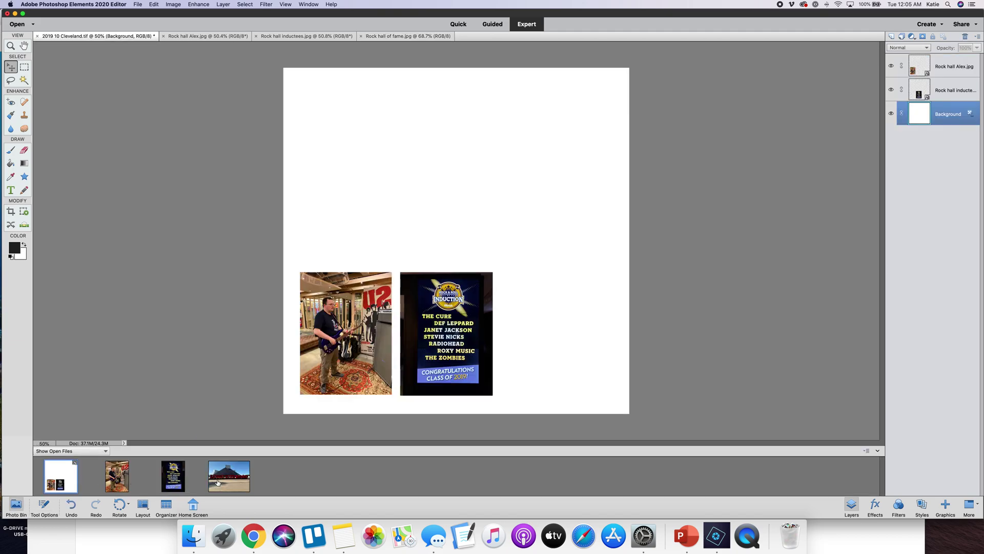
left_click_drag(217, 482, 415, 208)
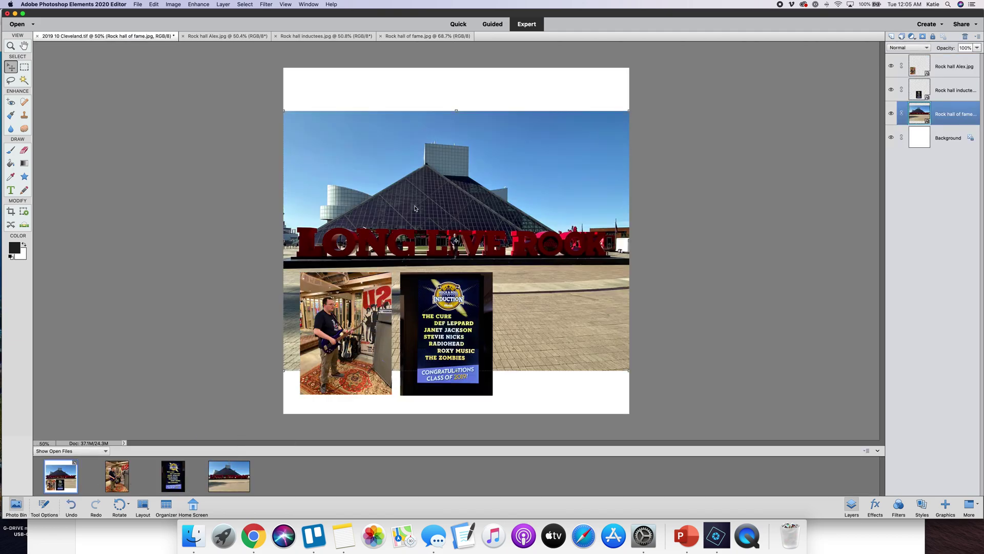
Move the Rock hall of fame photo up to the page's top edge and begin reordering its layer
left_click_drag(543, 154, 543, 112)
left_click(828, 243)
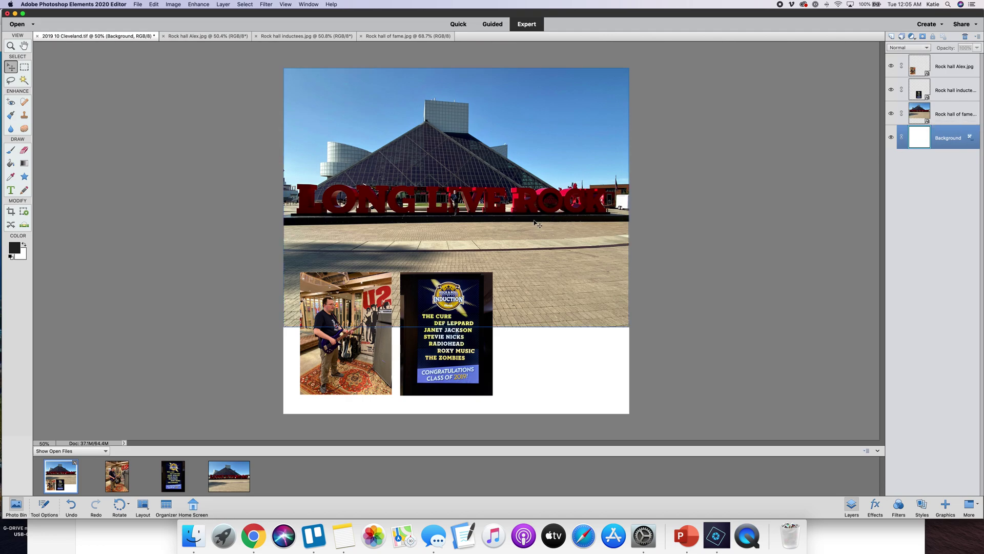
left_click_drag(953, 117, 951, 62)
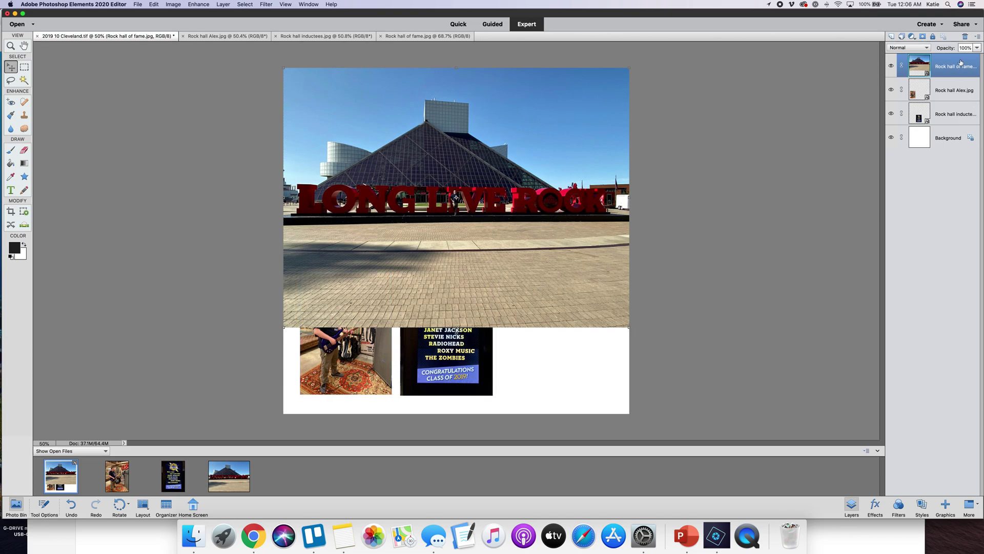
Move the Rock hall of fame layer below the Rock hall inductees layer, then select the Background layer
left_click_drag(960, 62, 944, 107)
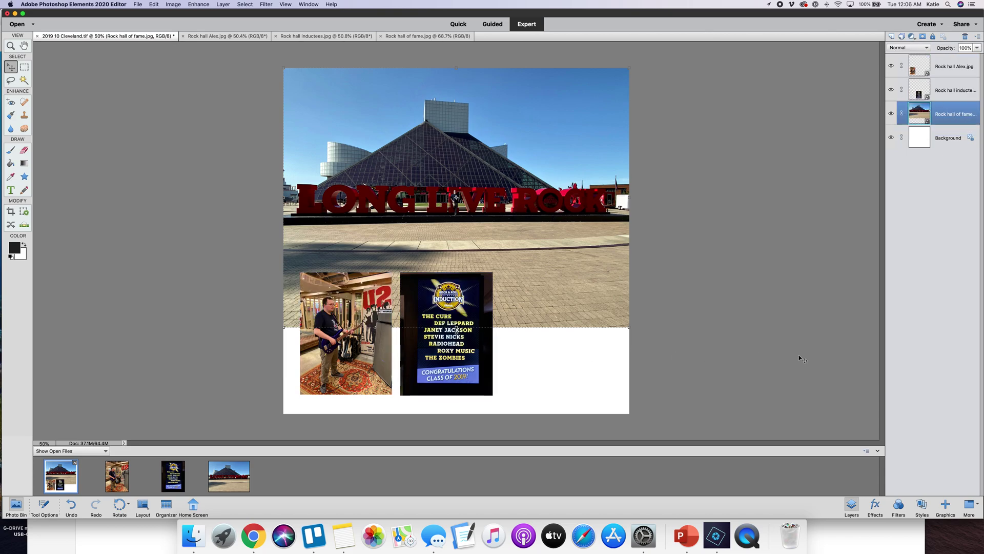
left_click(799, 325)
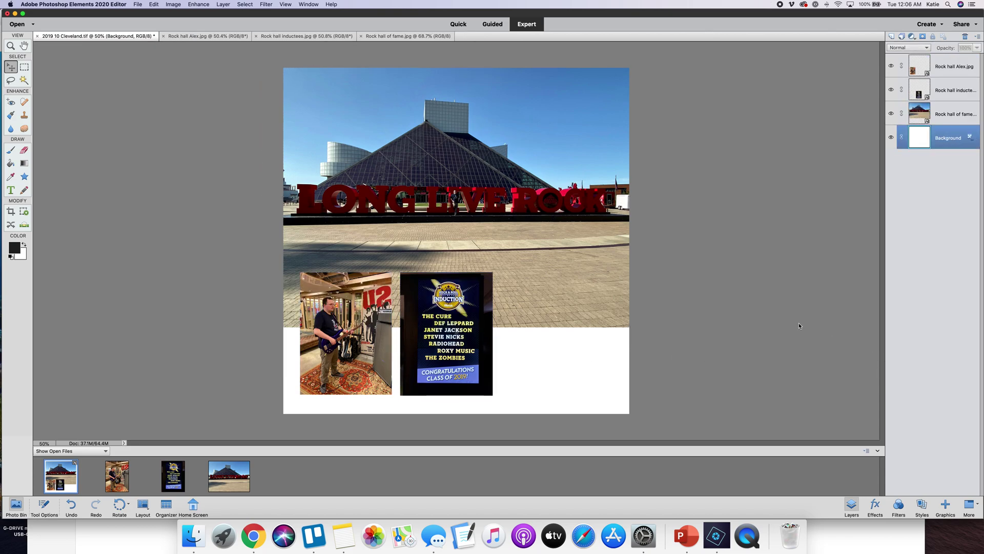
Set the Type tool to Proxima Nova Alt Regular at 24 pt and draw a text box right of the inductees photo
left_click(10, 191)
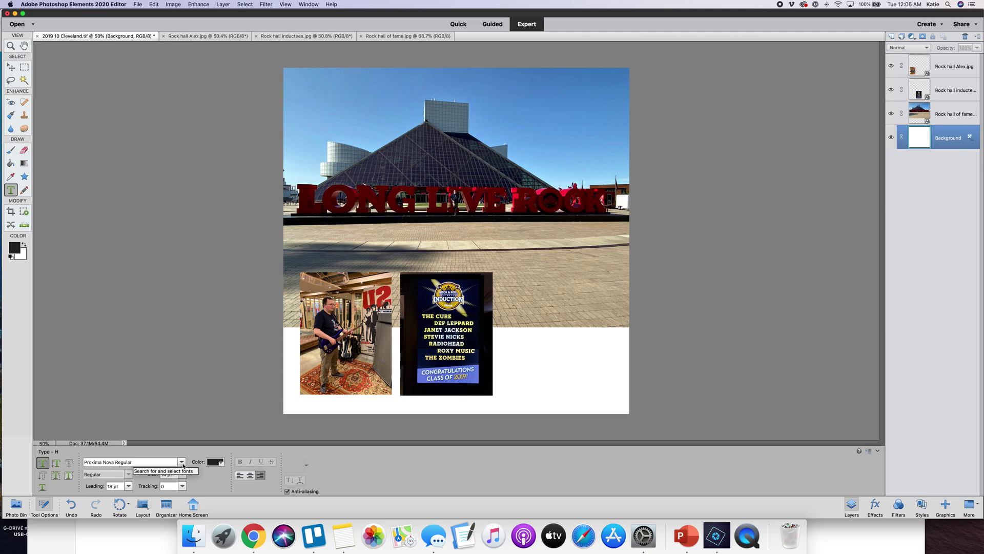
left_click(183, 464)
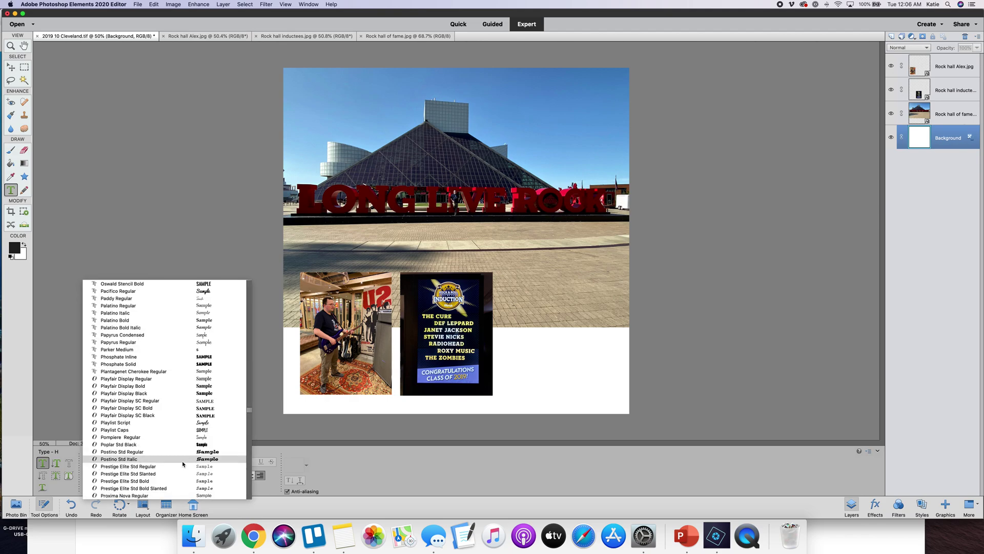
left_click(185, 187)
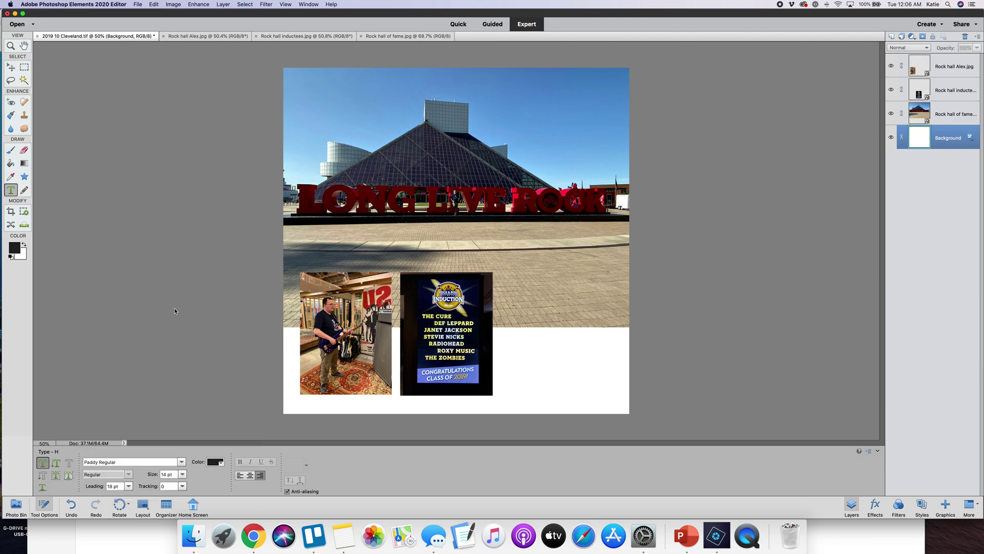
left_click(184, 462)
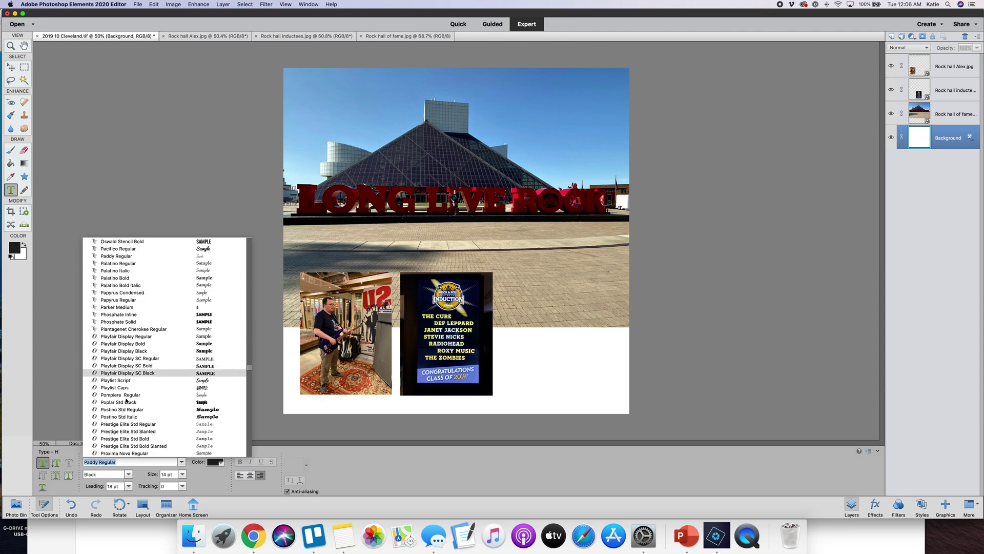
scroll(128, 410, "down", 1)
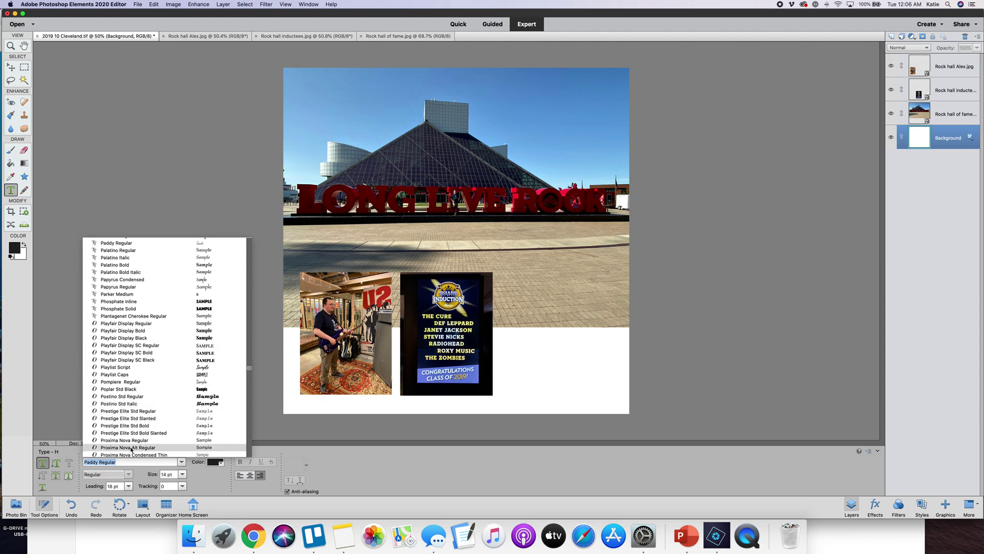
left_click(131, 447)
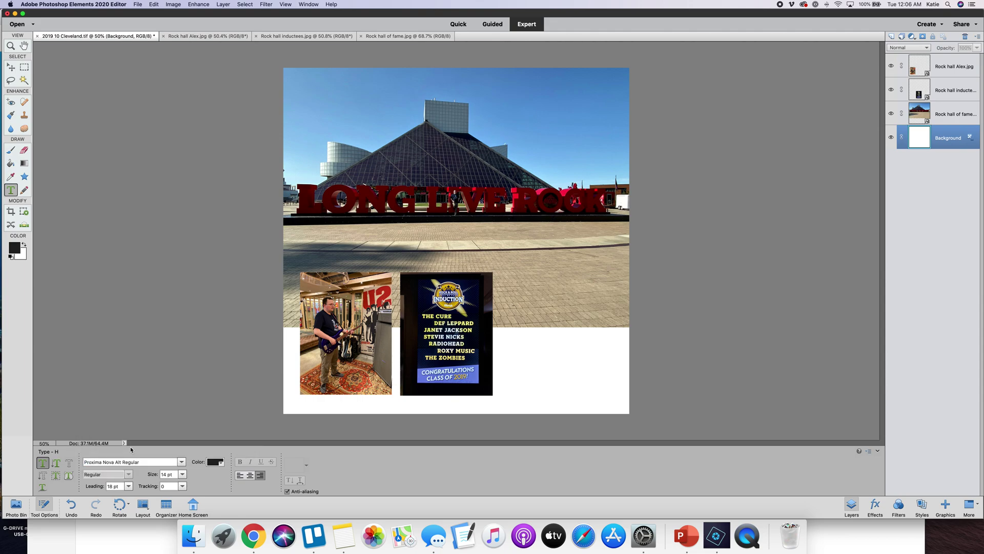
left_click(183, 475)
scroll(183, 487, "down", 3)
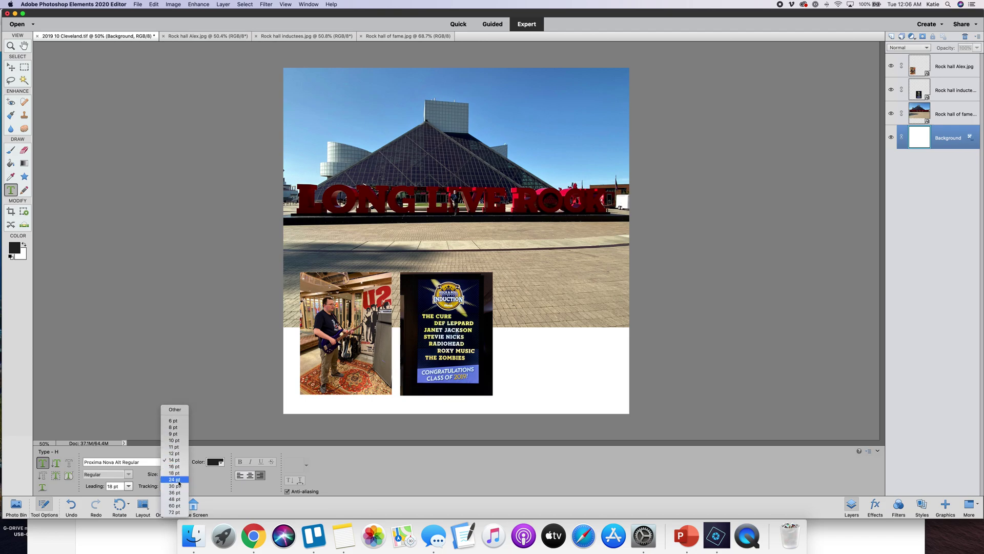
left_click(174, 479)
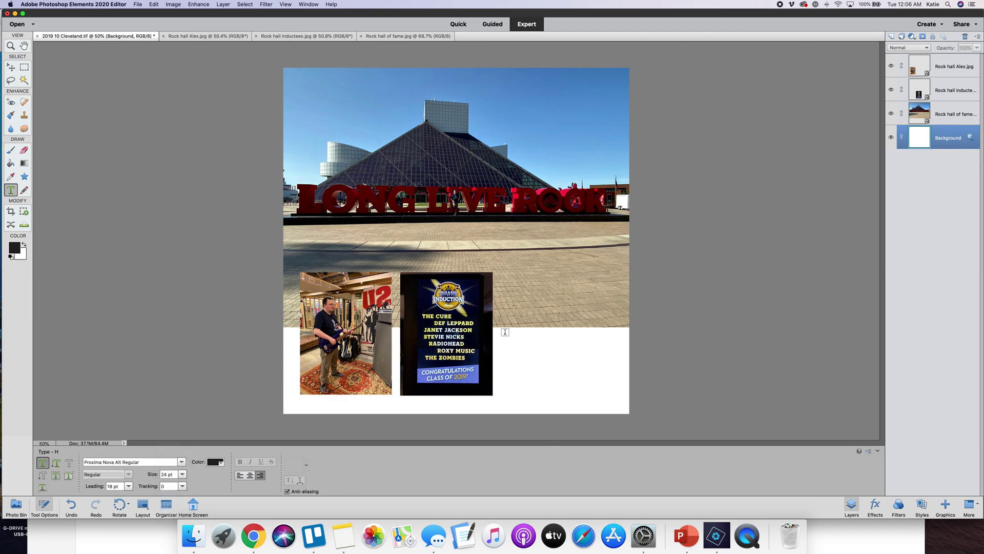
left_click_drag(505, 332, 621, 395)
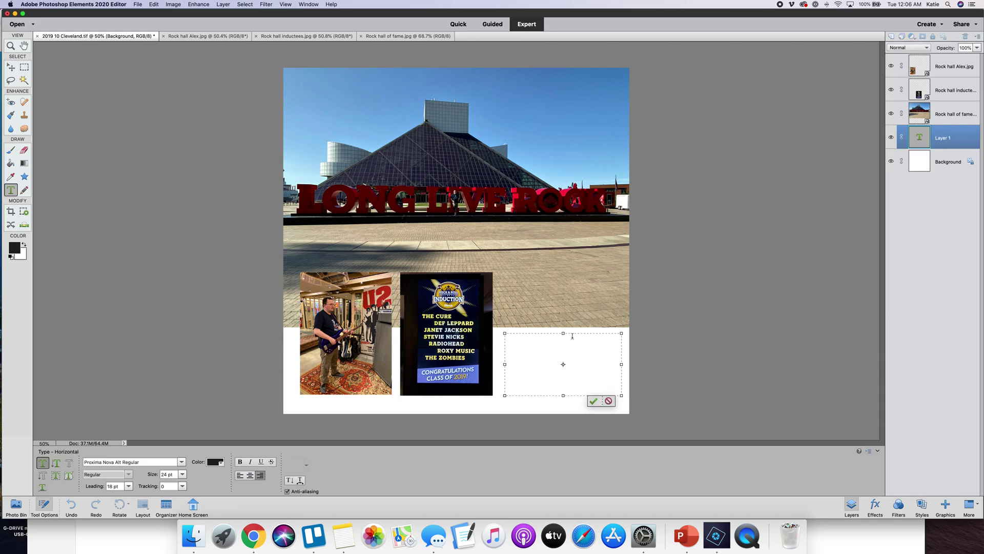
Type the title 'Cleveland Rocks!' and right-align it
type("Cleveland Rocks!")
left_click(251, 478)
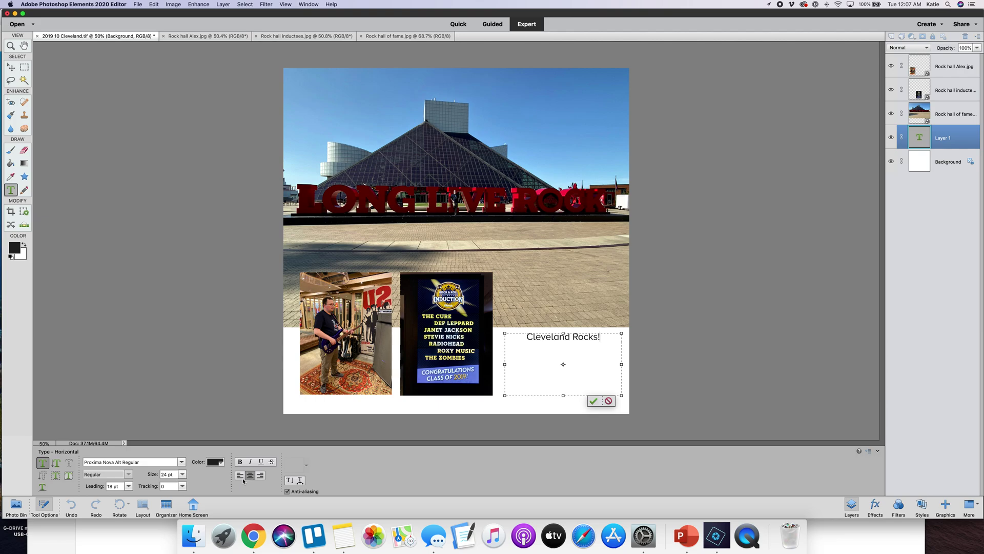
left_click(239, 477)
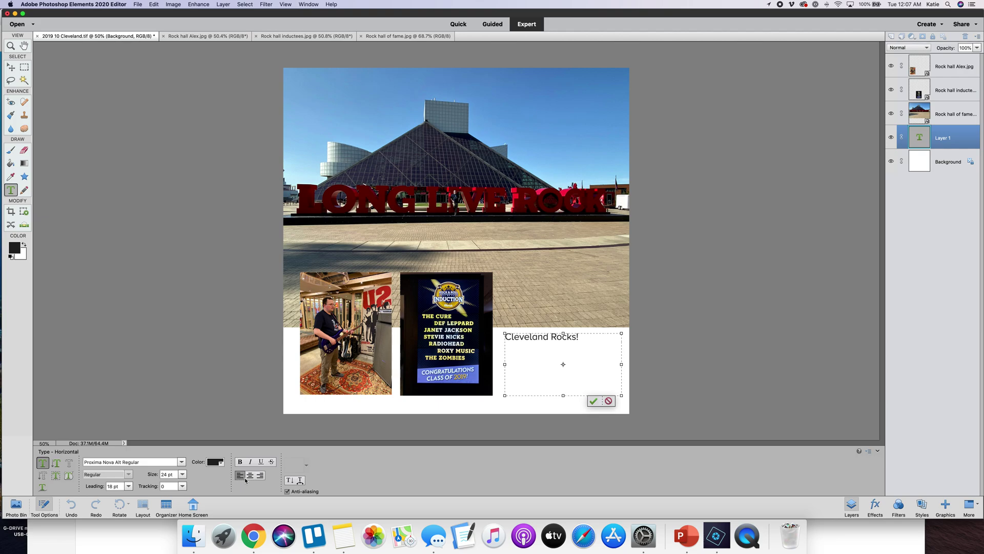
left_click(259, 476)
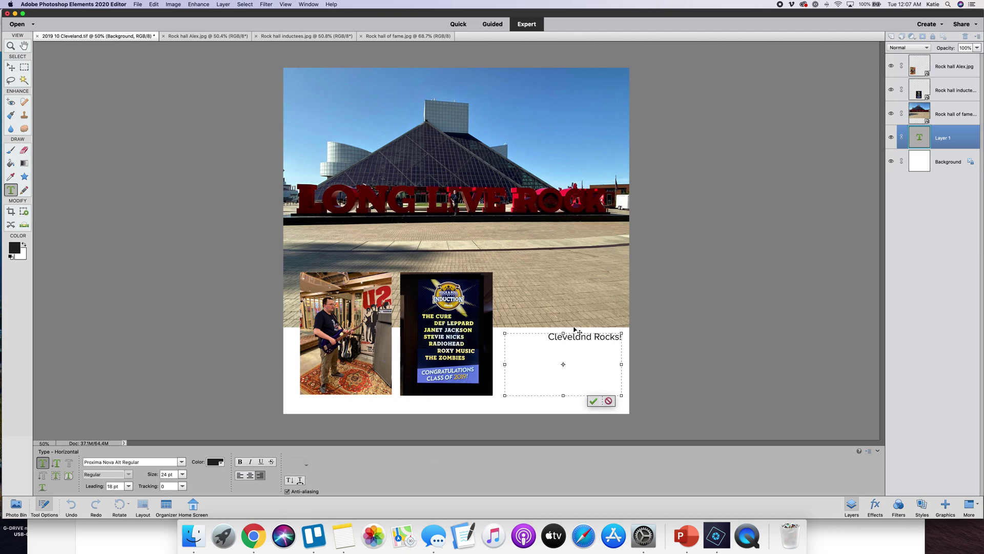
Enlarge the 'Cleveland Rocks!' title to 30 pt and commit it
left_click_drag(546, 337, 633, 338)
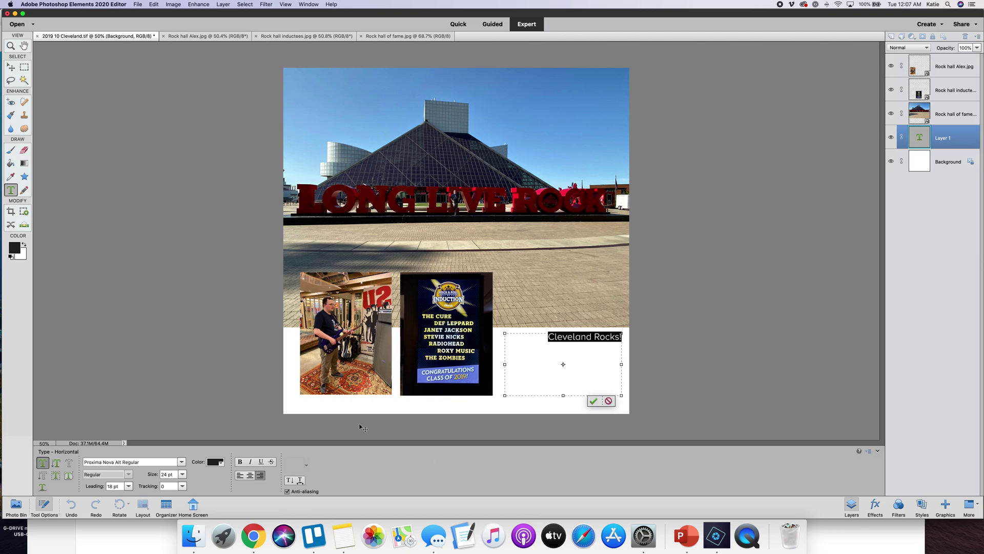
left_click(182, 474)
scroll(182, 492, "down", 5)
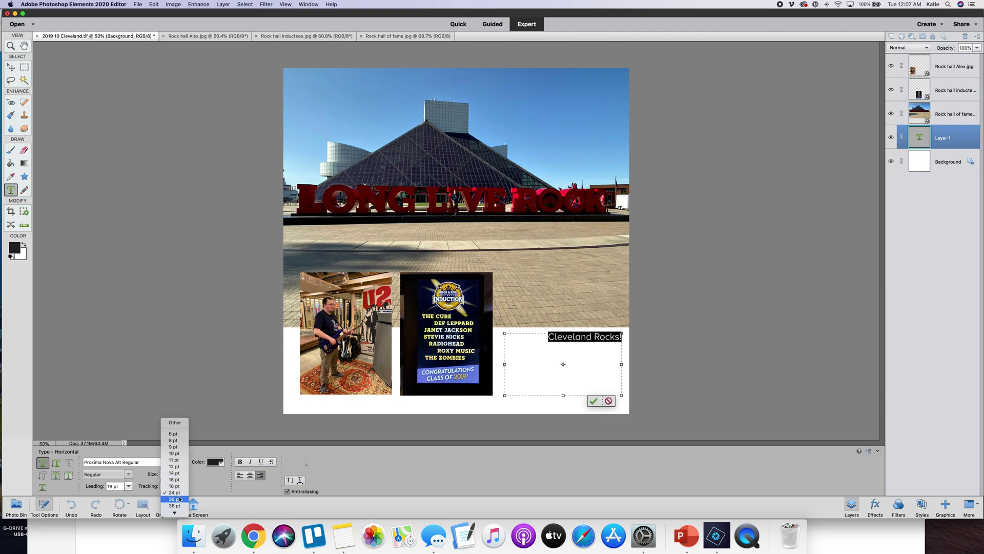
left_click(174, 499)
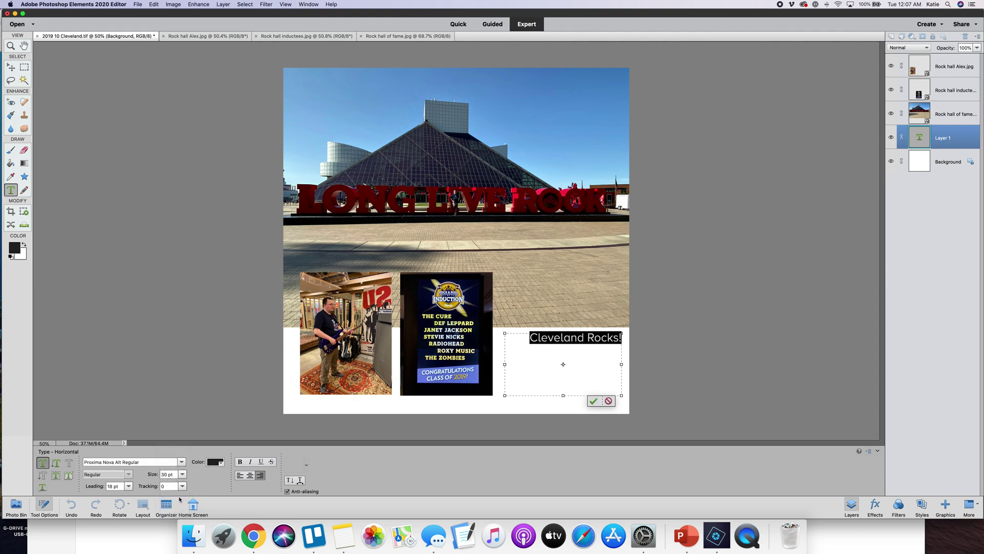
left_click(593, 401)
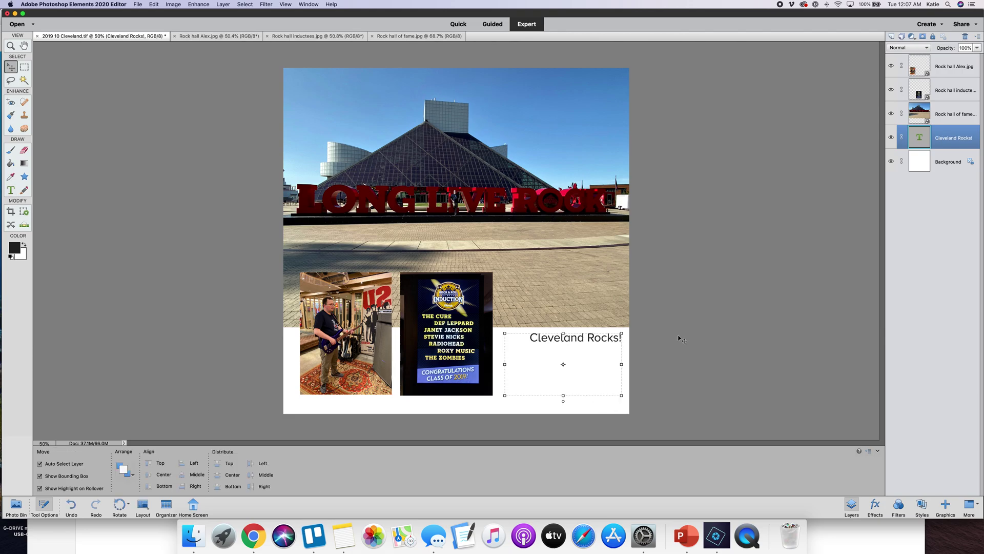
left_click(723, 319)
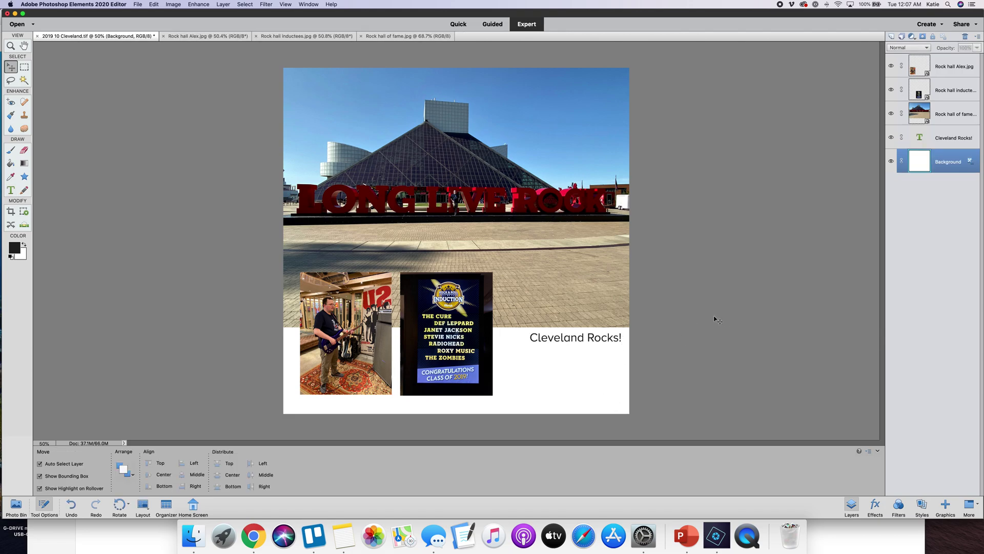
Draw an 18 pt text box below the title and type 'We really enjoyed going to the Rock Hall of Fame'
left_click(11, 190)
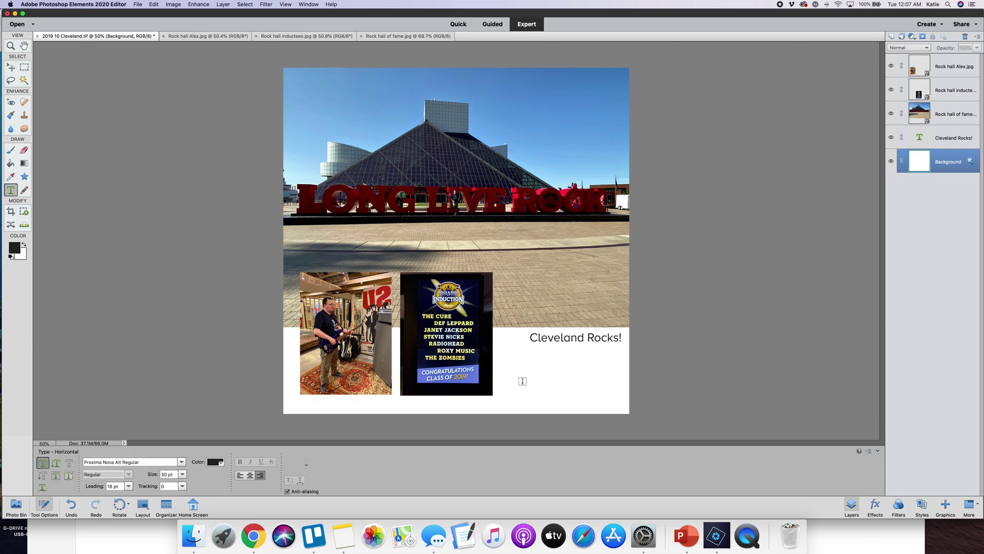
left_click_drag(511, 353, 624, 400)
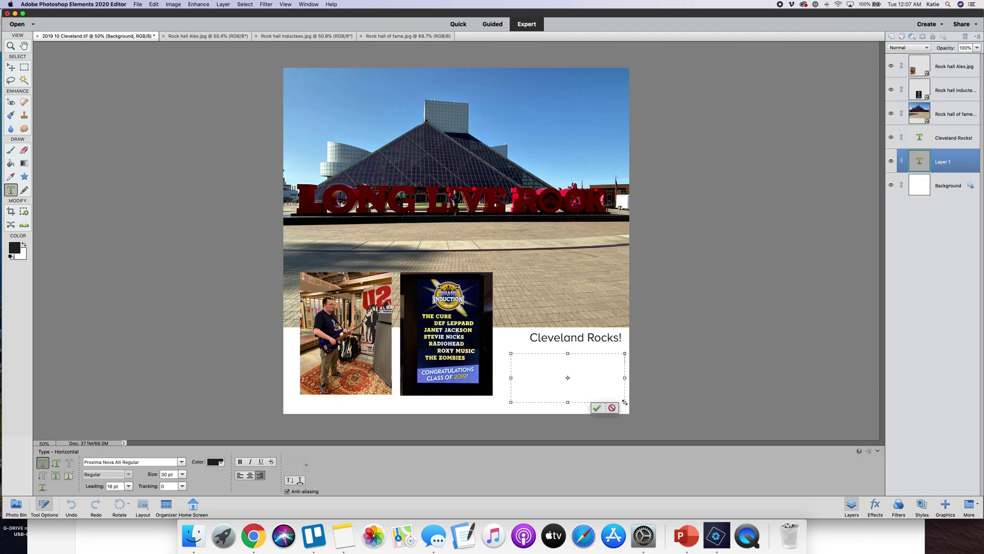
left_click(182, 474)
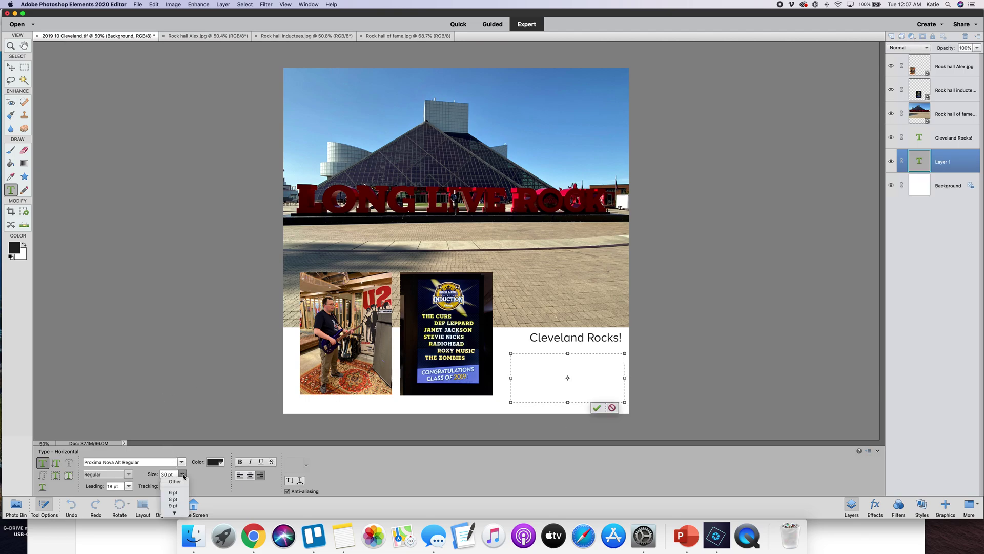
scroll(183, 498, "down", 2)
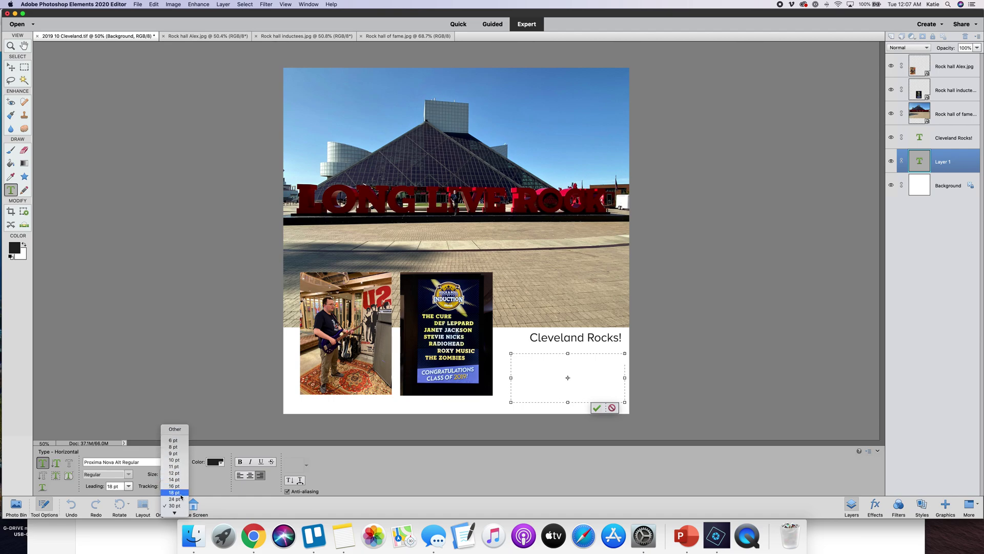
left_click(174, 492)
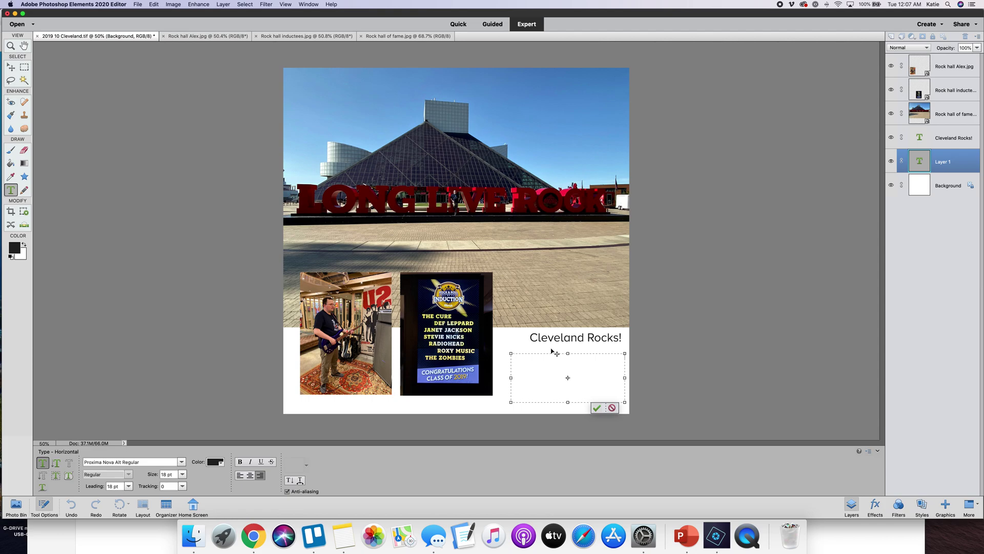
type("We really enjoyed going to the Rock Hall")
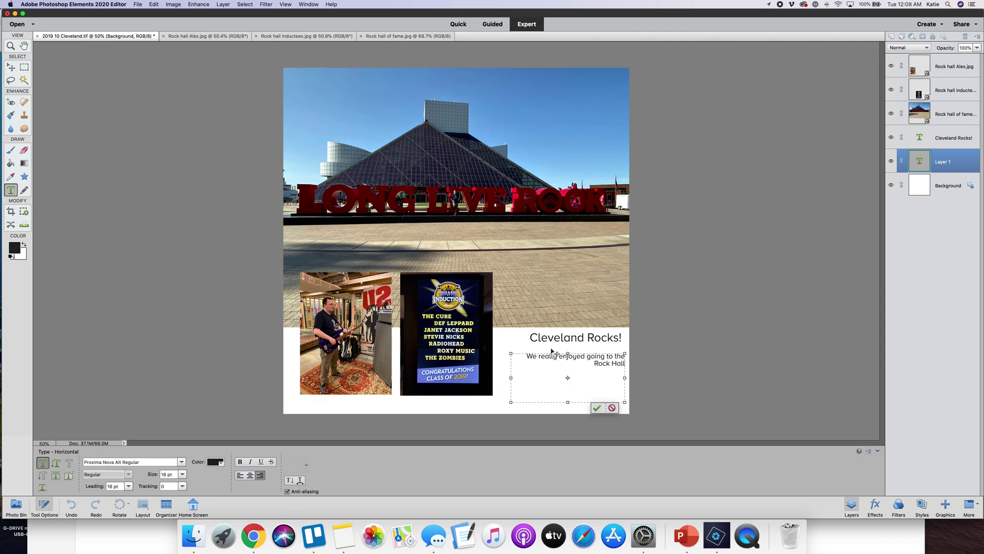
type(" of Fame")
Set the journaling text's line spacing to 24 pt
left_click_drag(624, 364, 526, 356)
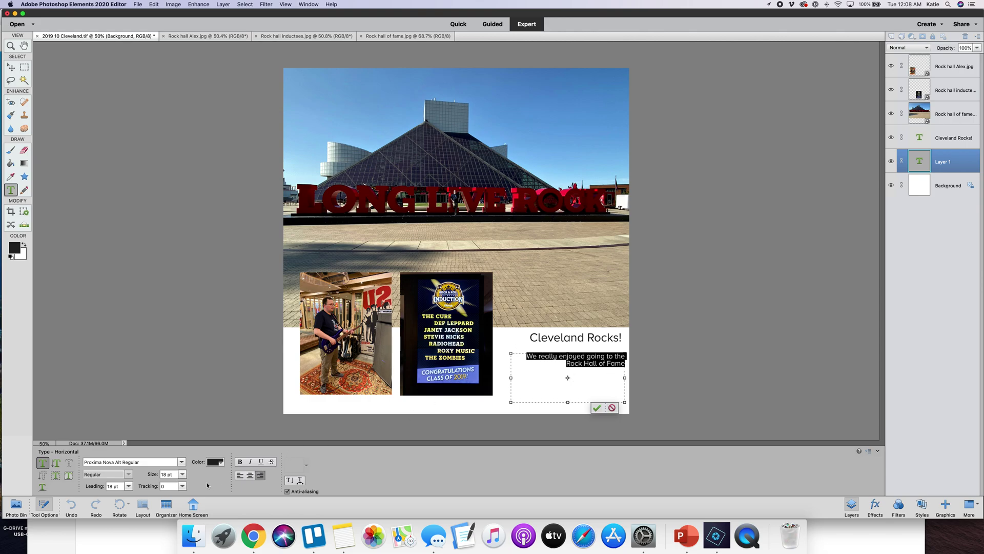
left_click(128, 486)
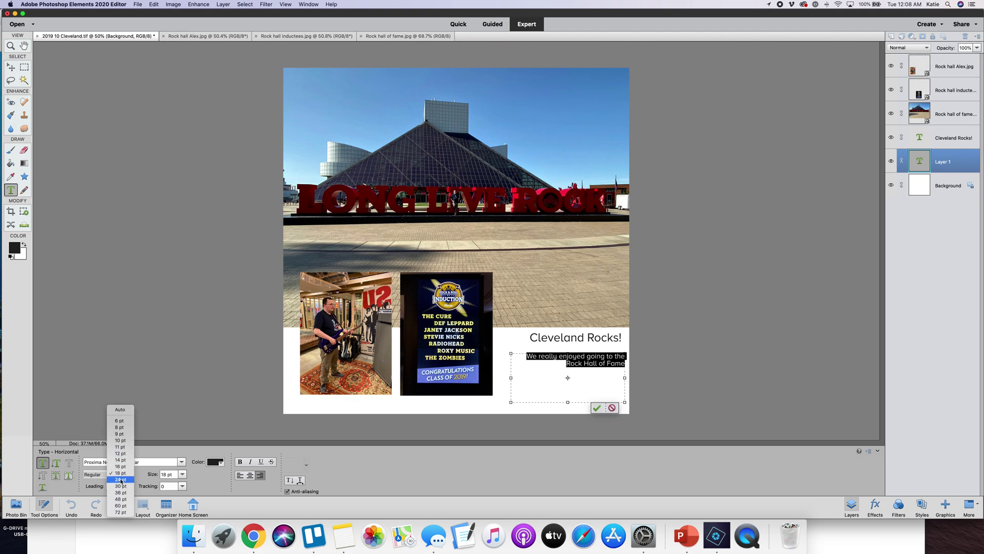
left_click(121, 480)
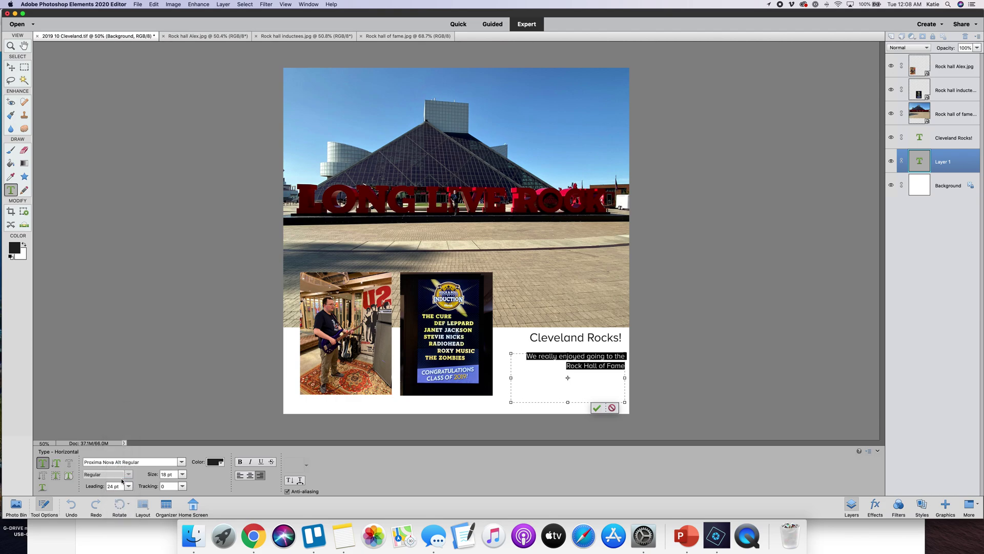
Continue the journaling with 'again. We weren't originally planning on stopping this time…' and commit it
left_click(585, 376)
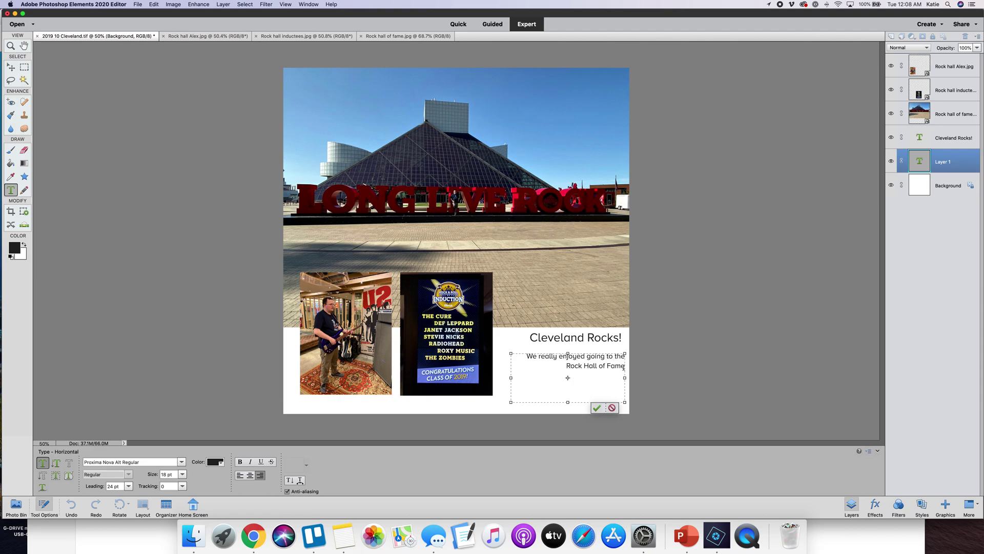
type("again. We weren")
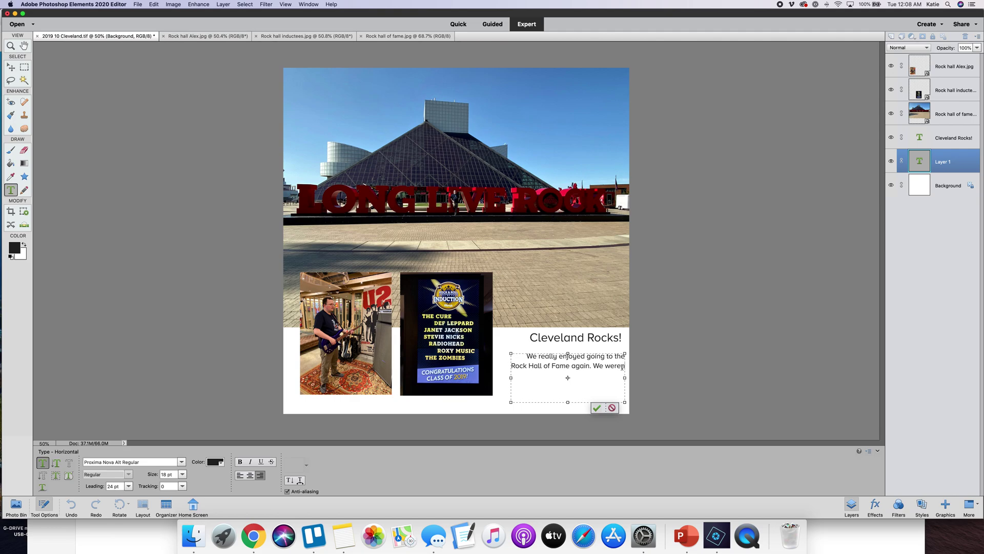
type("'t orig")
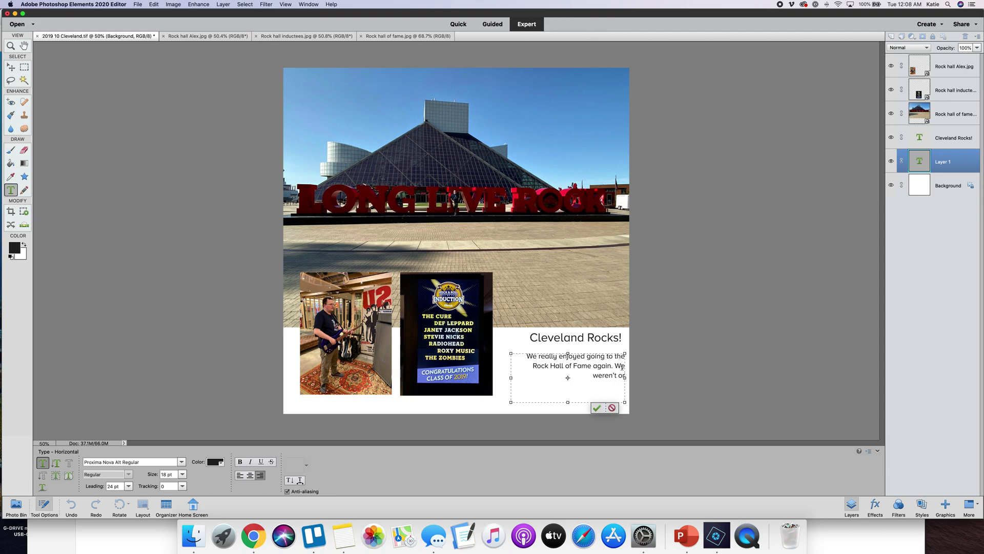
type("inally plann")
type("ing")
type(" on")
type(" stopping this")
type(" time")
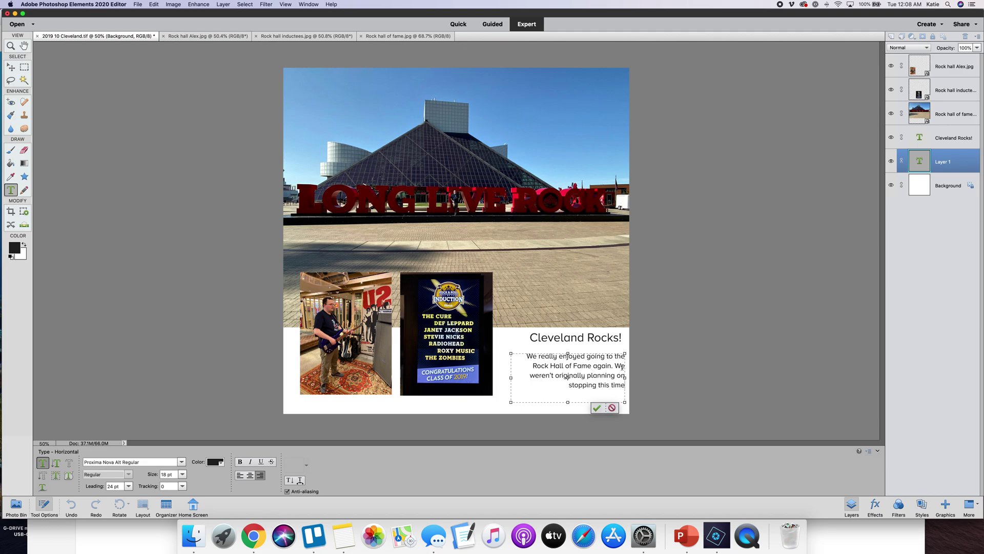
type(", but had some extra")
type(" time to kill.")
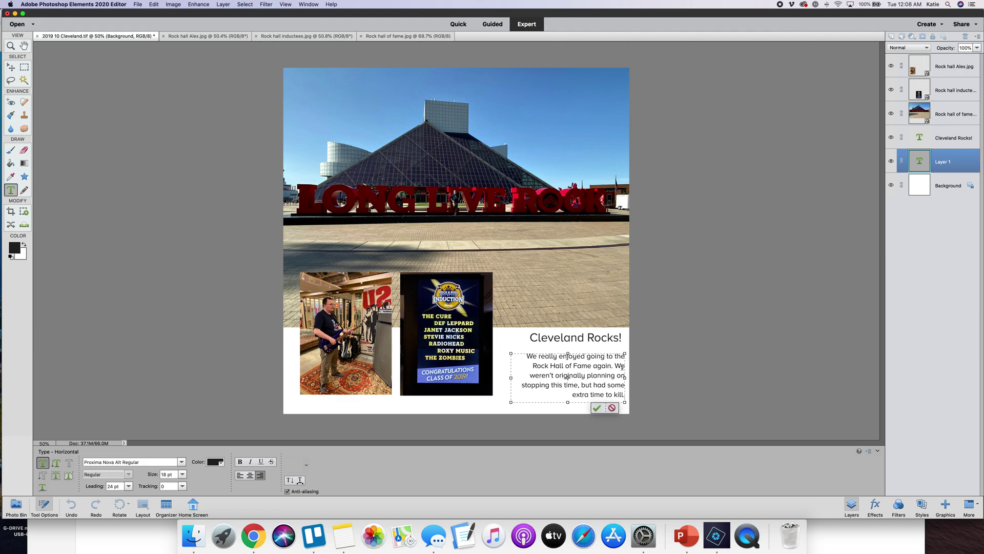
type(" So fun!")
left_click(597, 409)
Nudge the journaling text layer slightly left so its right edge lines up with the title
key("v")
left_click(703, 308)
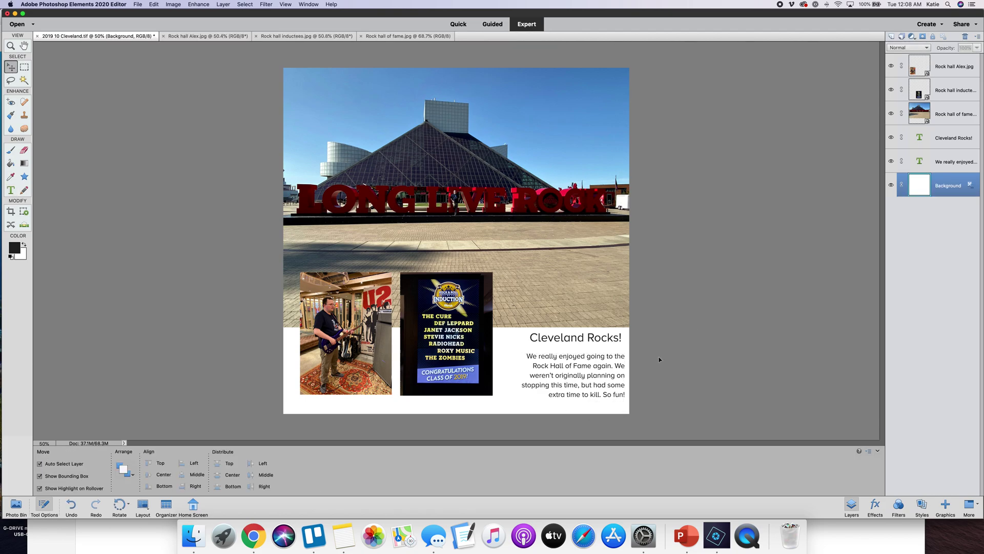
left_click(615, 390)
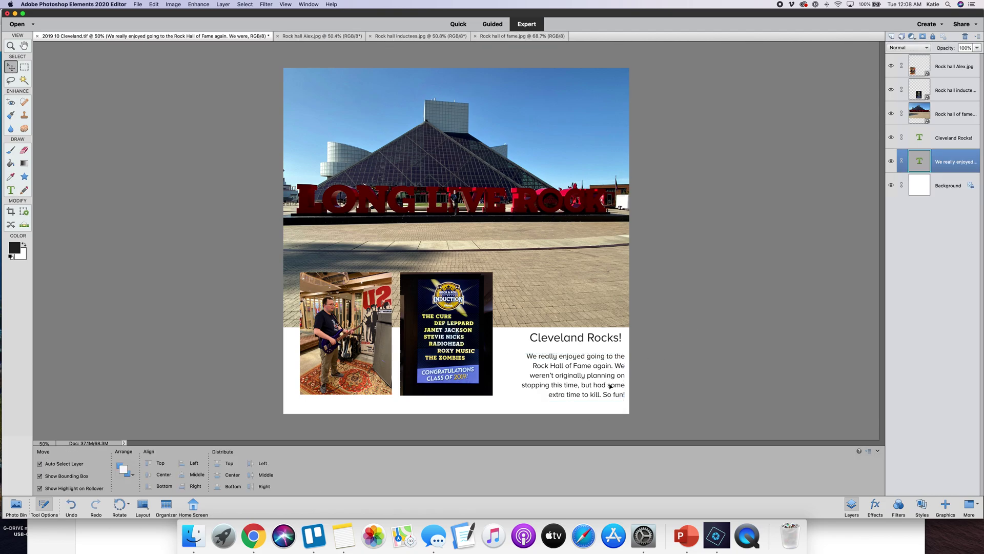
left_click_drag(602, 374, 601, 374)
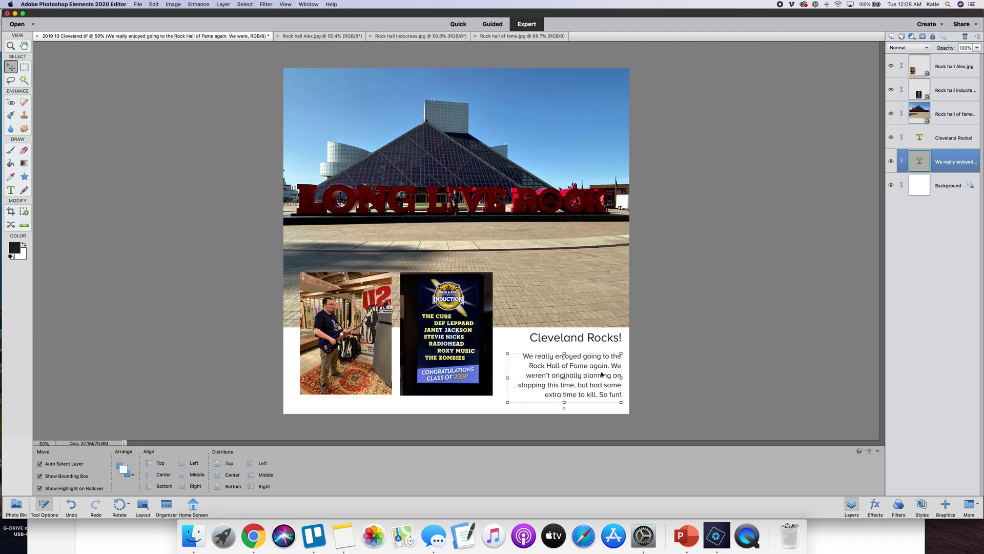
left_click(878, 243)
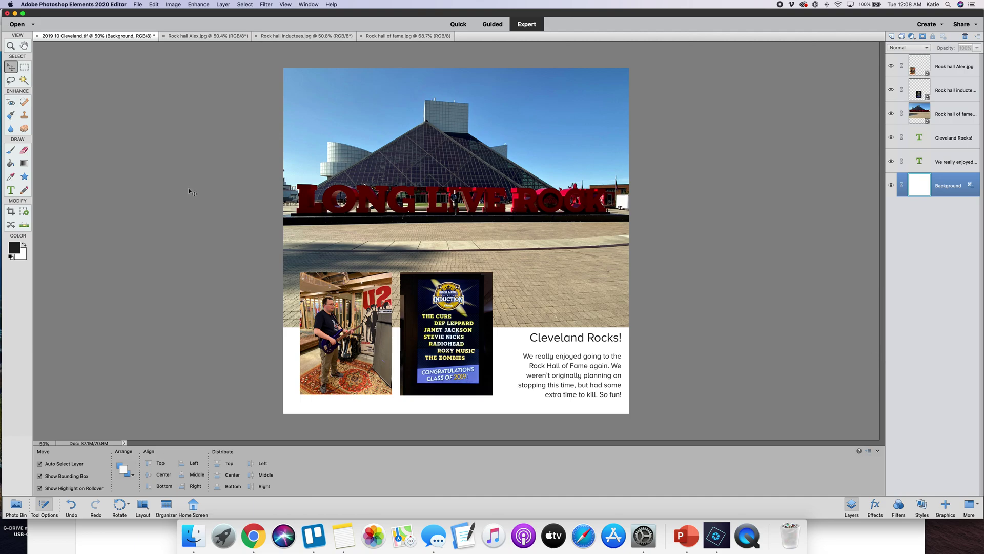
left_click(137, 4)
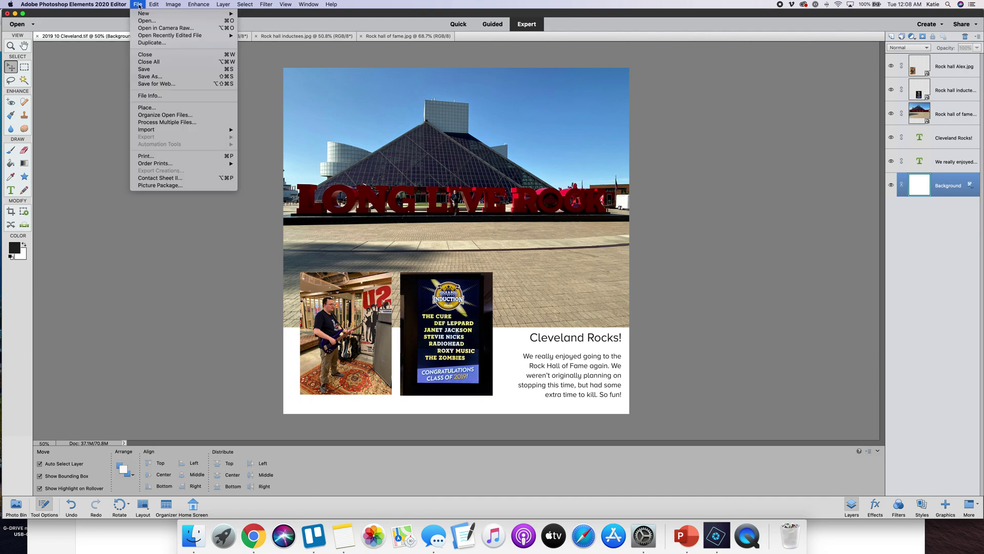
Save the layout as a layered TIFF, then save a JPEG copy
left_click(144, 71)
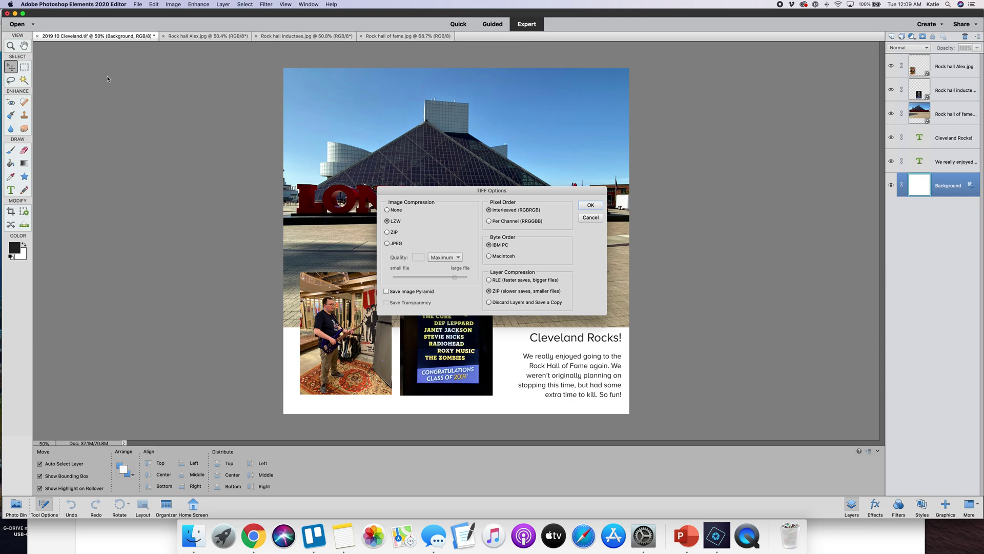
left_click(590, 205)
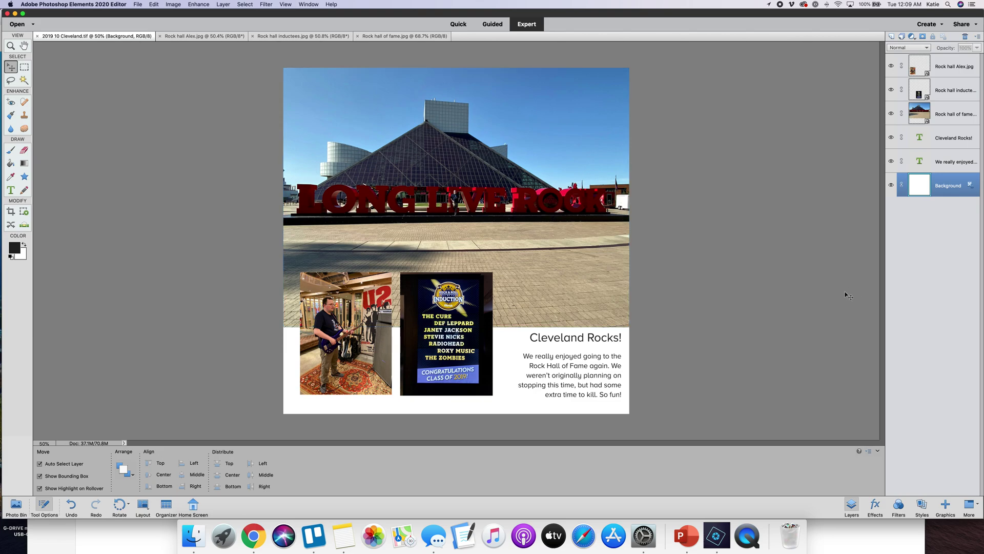
left_click(135, 5)
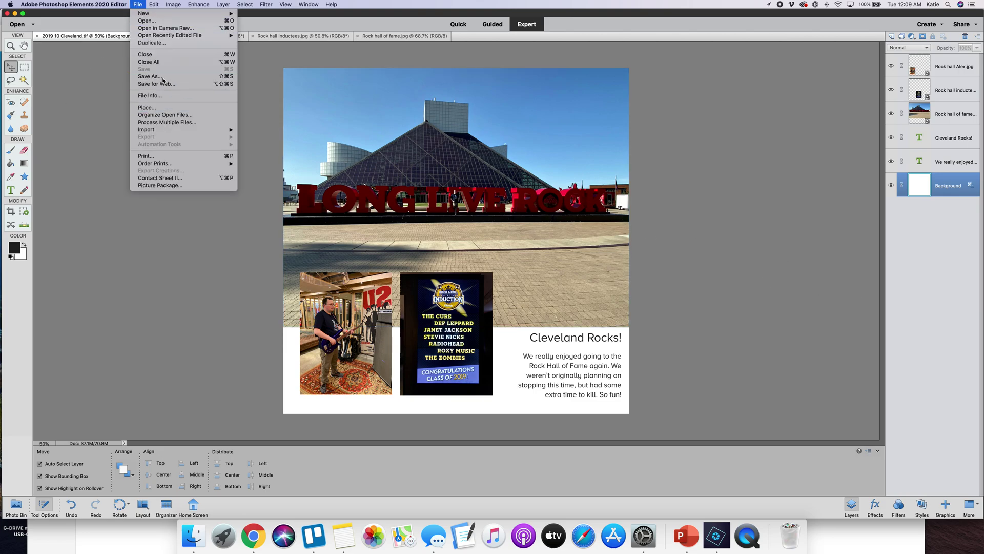
left_click(134, 77)
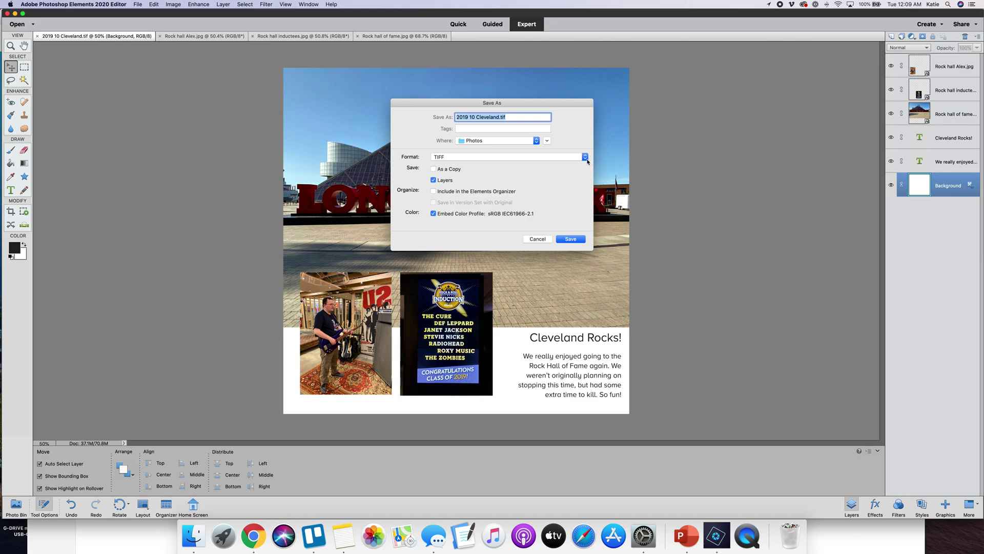
left_click(585, 157)
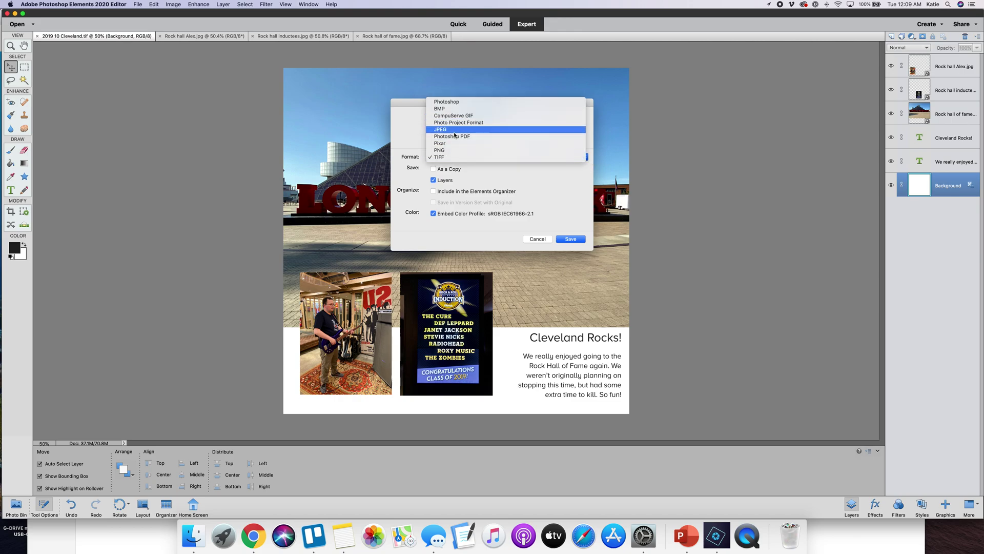
left_click(454, 132)
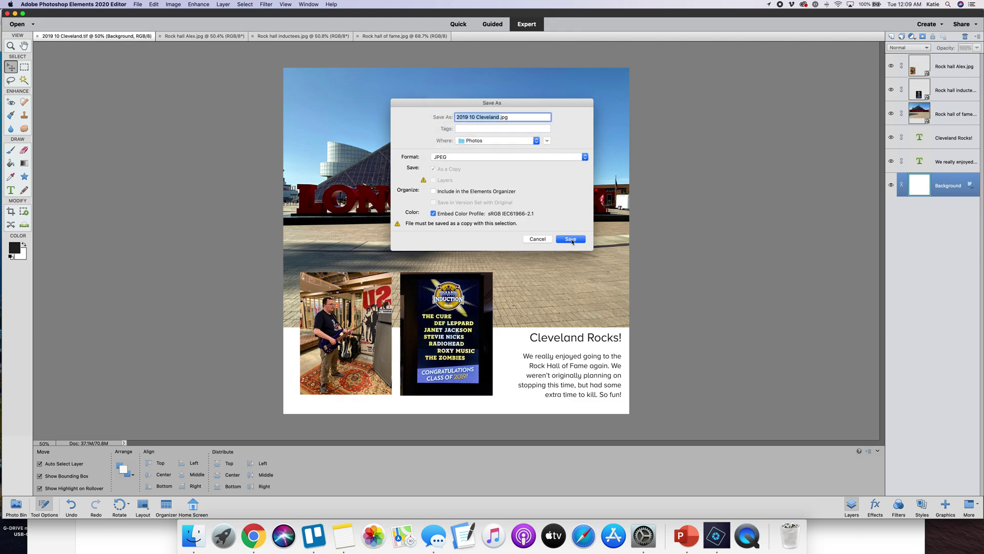
left_click(570, 239)
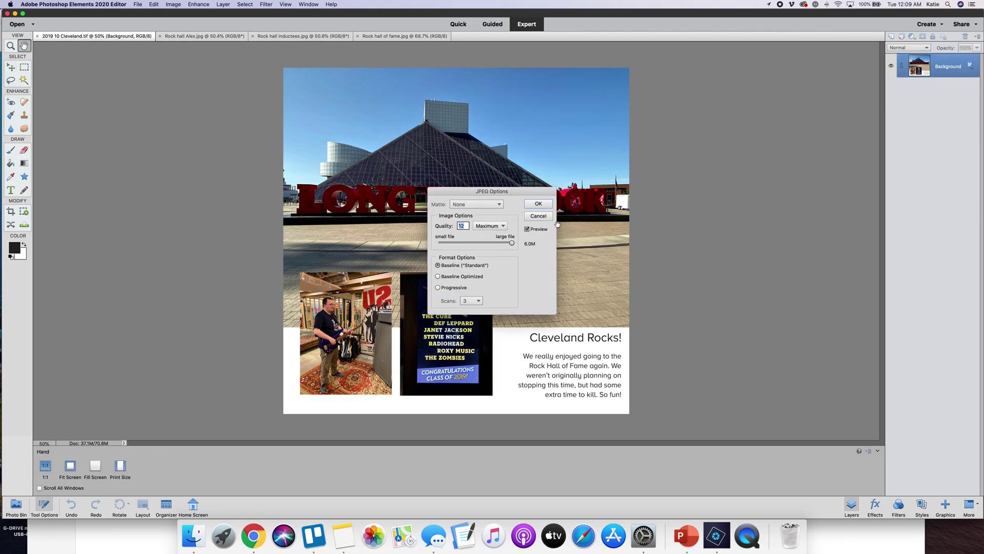
left_click(549, 206)
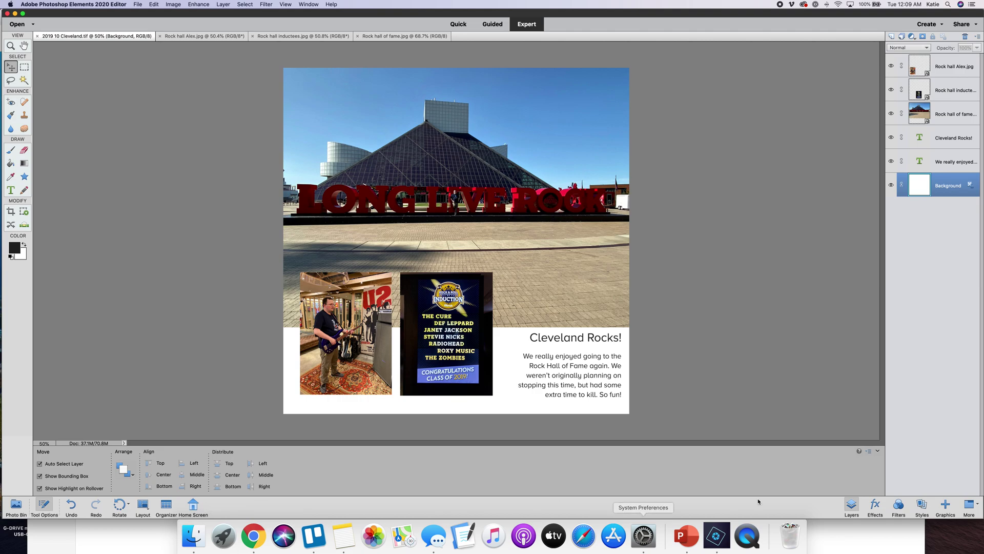
Save the JPEG copy again, replacing the existing file at quality 12
left_click(141, 5)
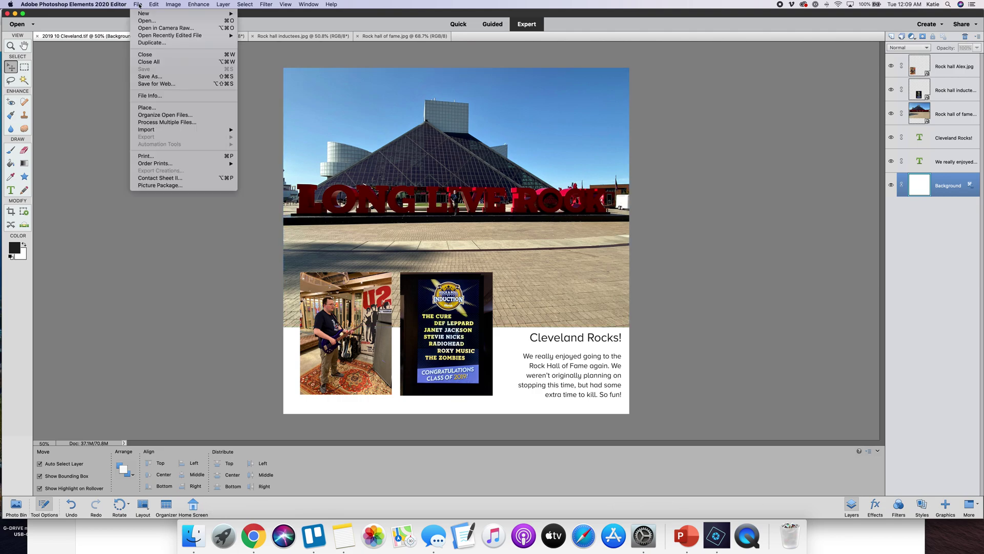
left_click(150, 77)
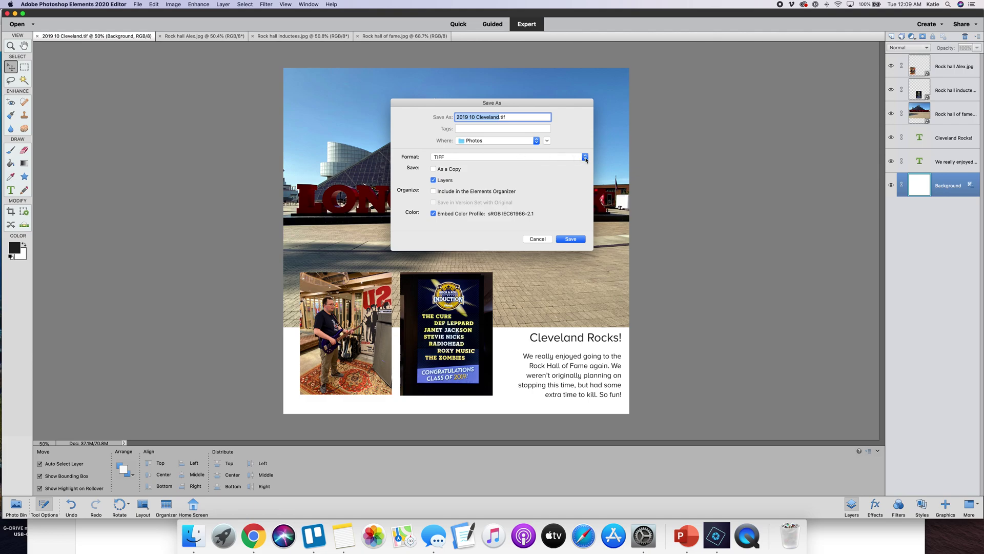
left_click(583, 157)
left_click(456, 131)
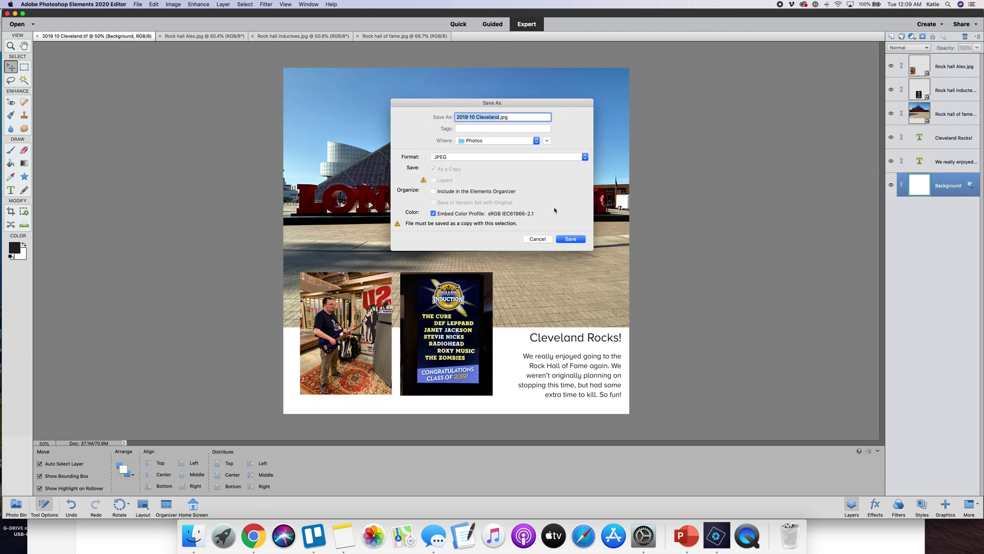
left_click(583, 242)
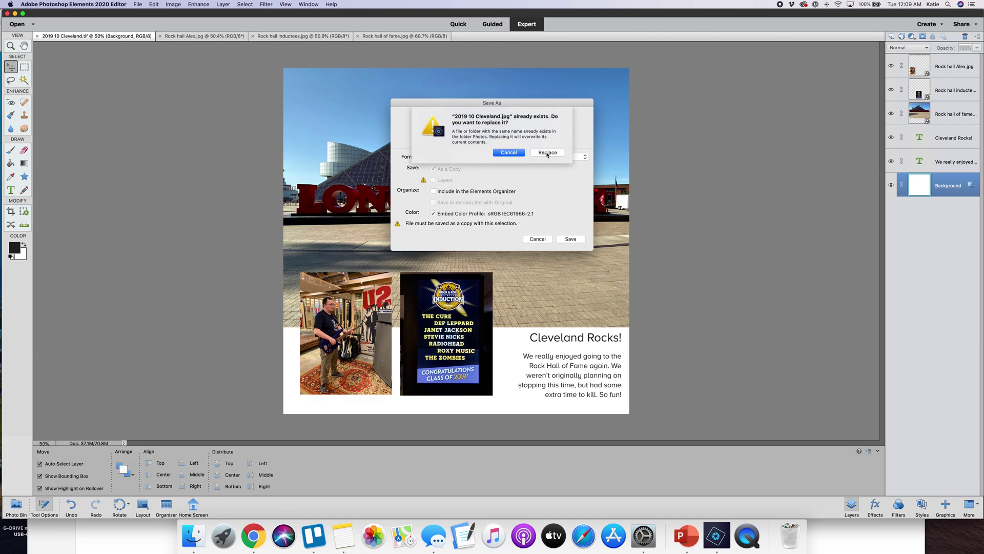
left_click(556, 153)
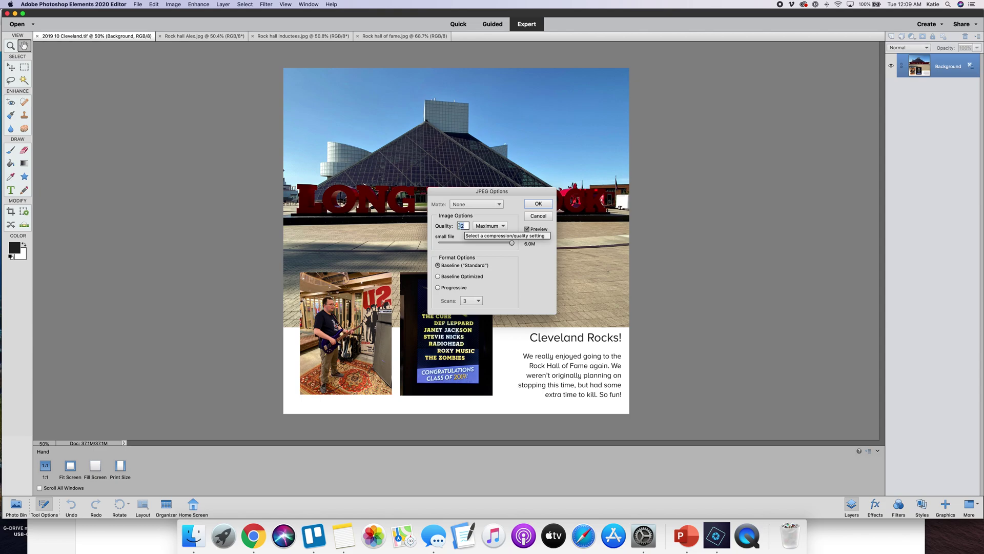
left_click(512, 243)
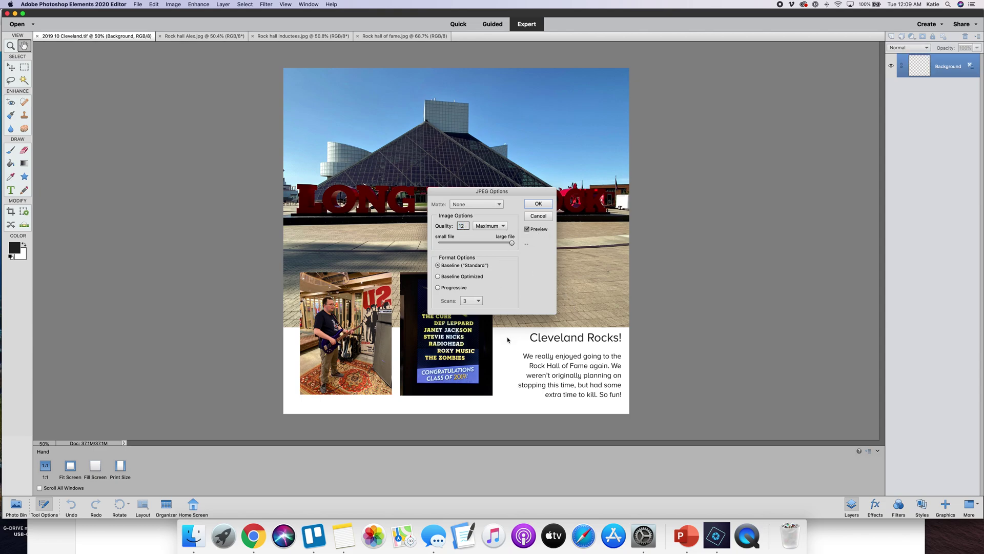
left_click(547, 205)
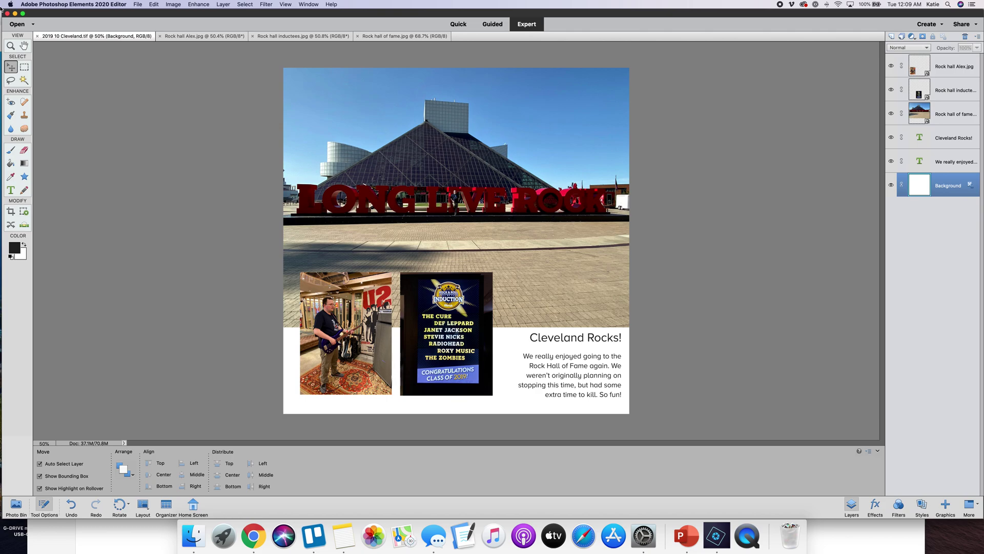
Close the Cleveland layout and return to the PowerPoint presentation
left_click(138, 5)
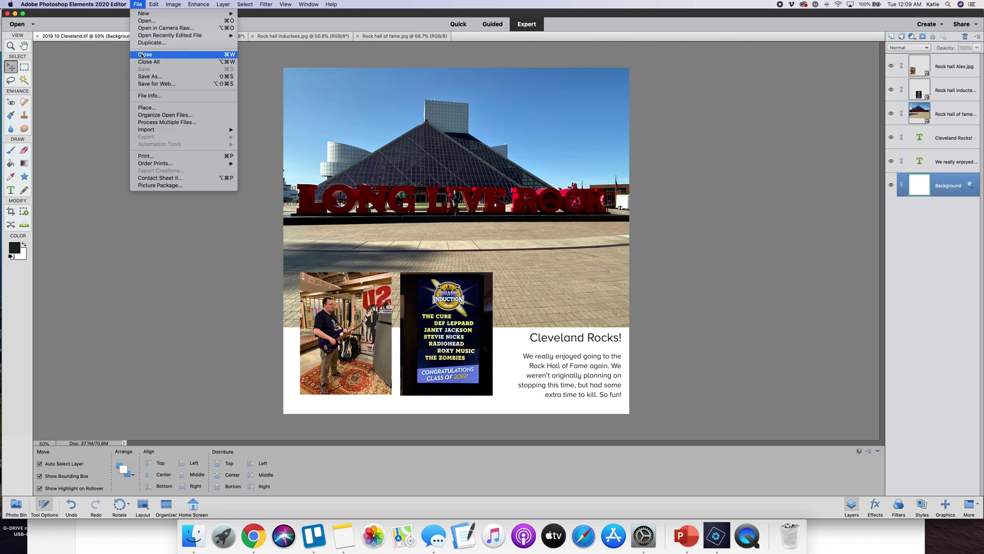
left_click(121, 54)
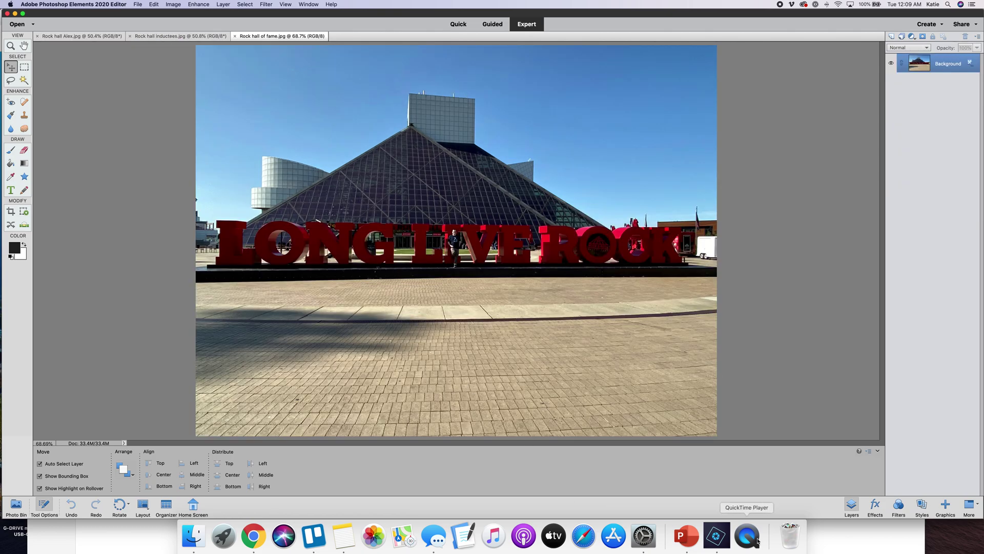
left_click(688, 538)
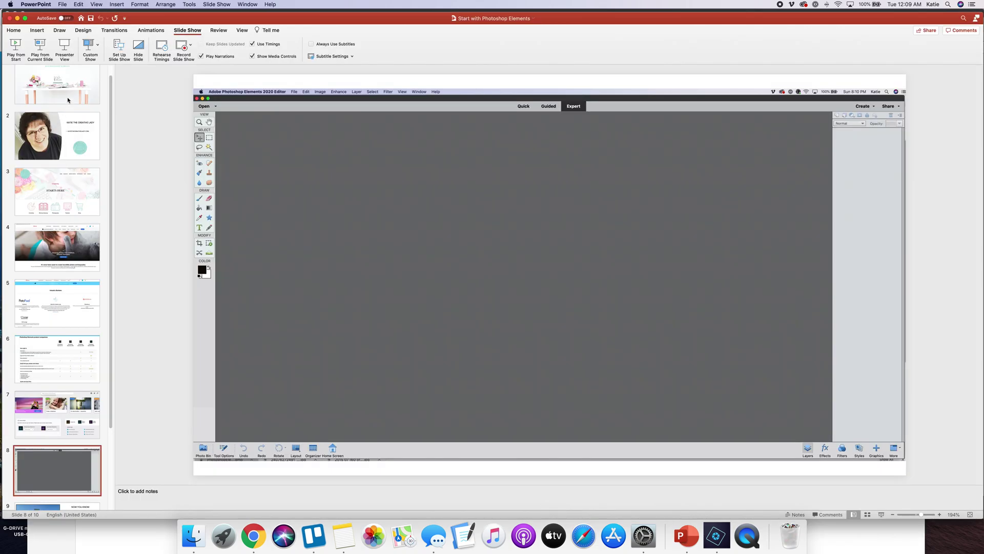